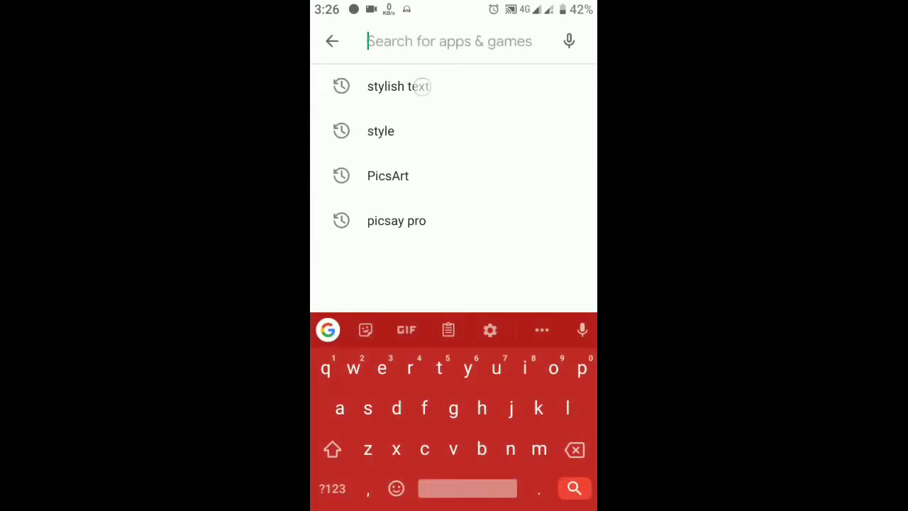
Search 'stylish text' and open the Stylish Text app by RuralGeeks
left_click(421, 86)
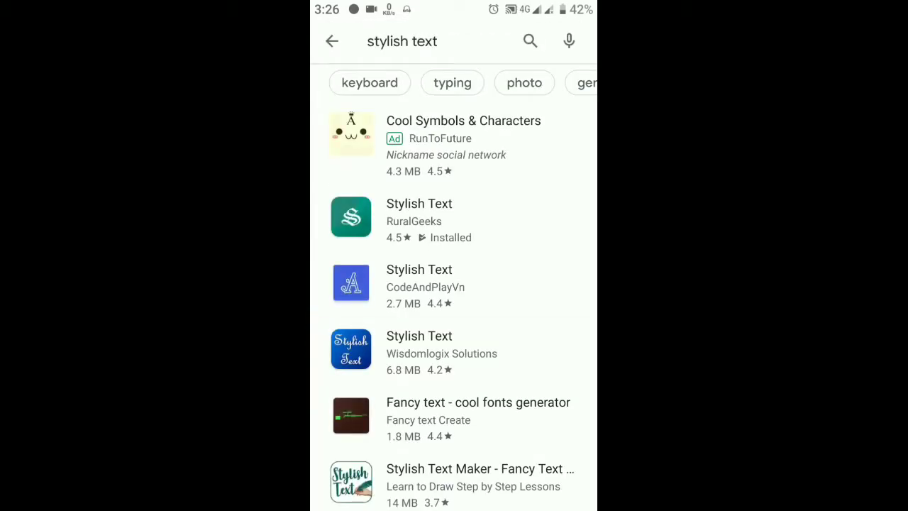
left_click(437, 221)
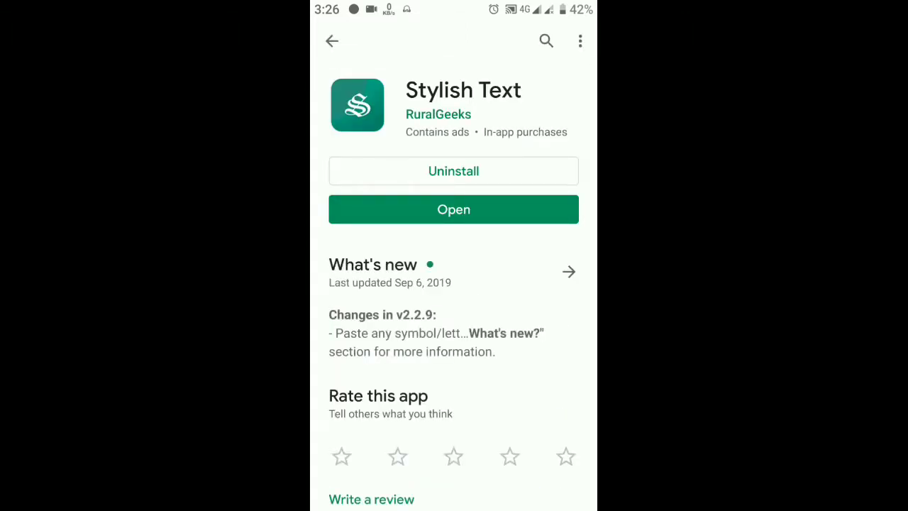
Switch Mobile data off in quick settings, then launch PixelLab from the home screen
key("alt+Tab")
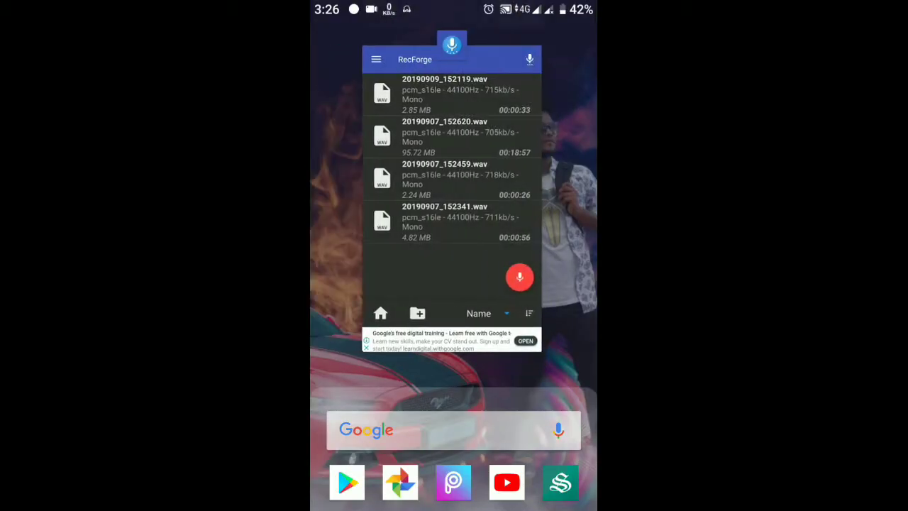
key("Home")
left_click_drag(454, 4, 453, 284)
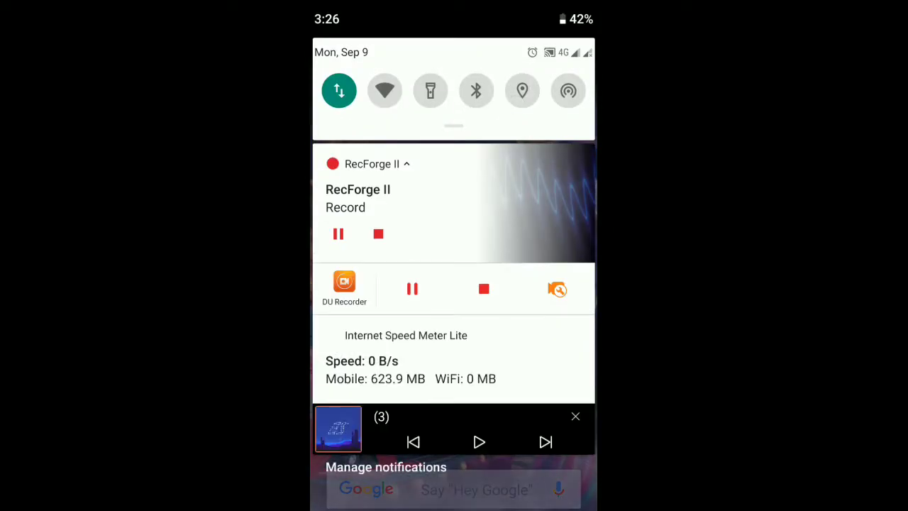
left_click(339, 90)
key("Escape")
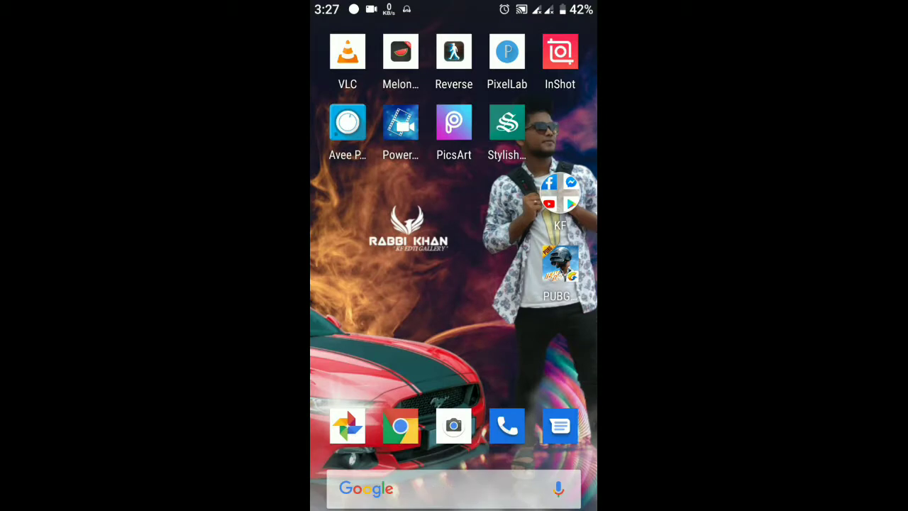
left_click(507, 51)
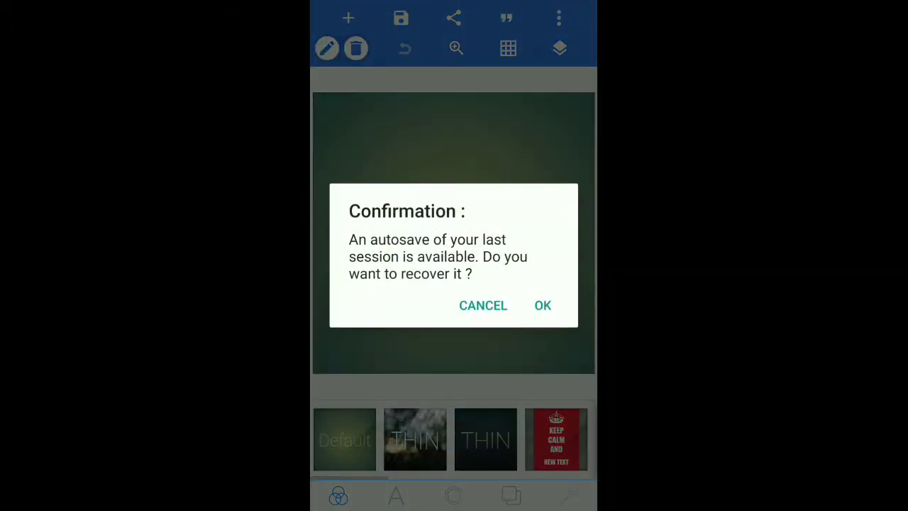
Dismiss the autosave prompt and delete the default 'New Text' object
left_click(482, 305)
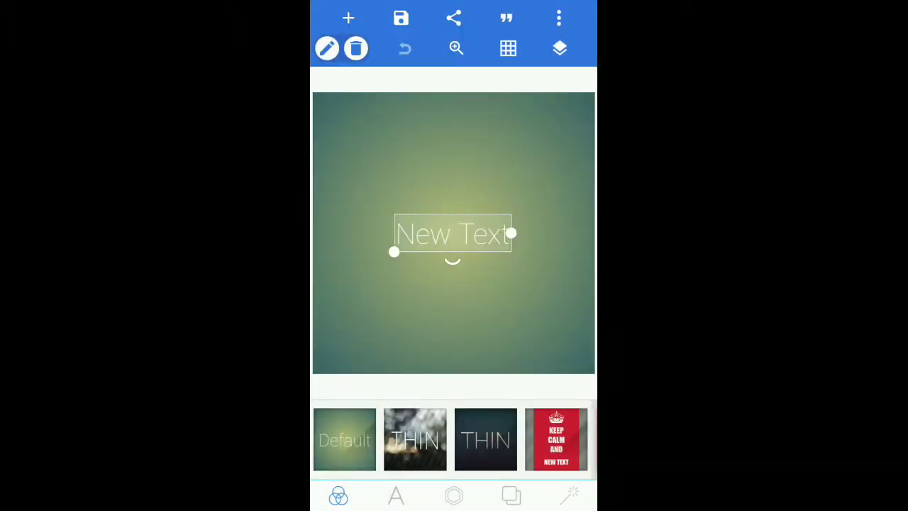
left_click(356, 48)
left_click(554, 295)
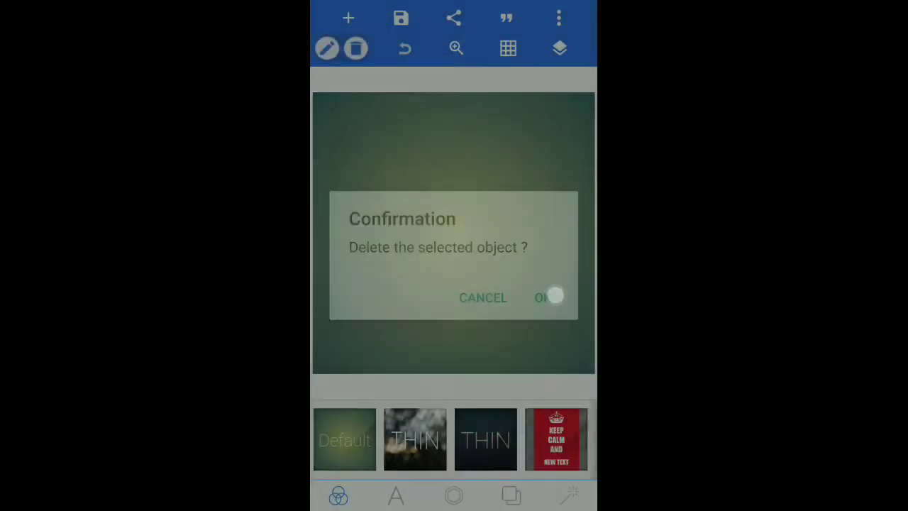
Bring up the shape-adding tools in the bottom toolbar
left_click(512, 496)
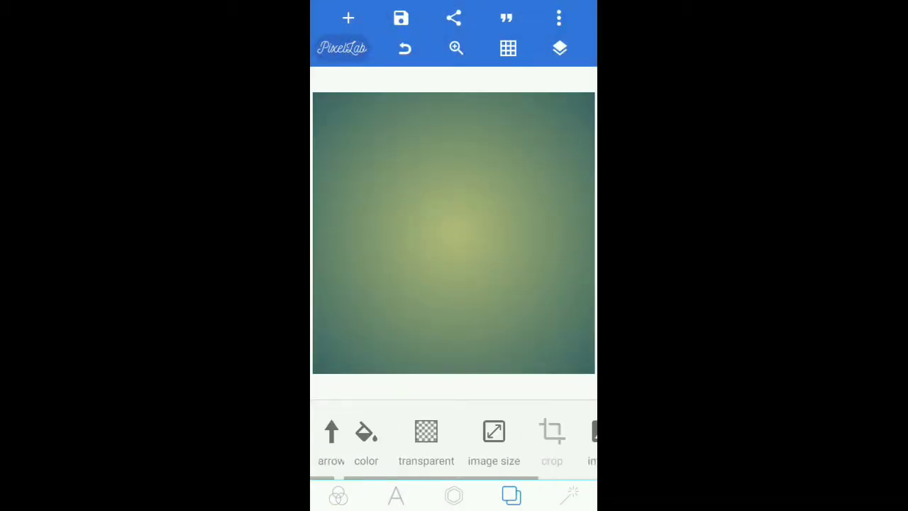
mouse_move(577, 444)
left_mouse_down()
mouse_move(440, 440)
mouse_move(568, 437)
left_mouse_up()
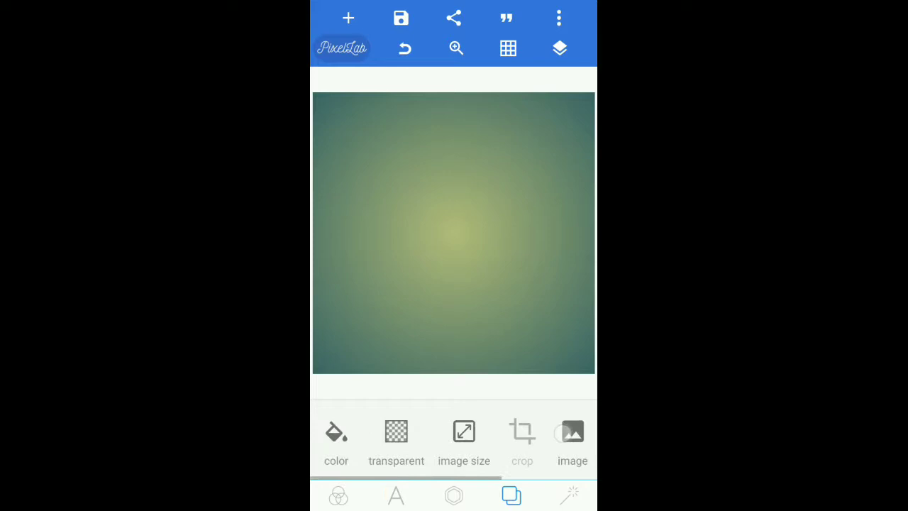
left_click(453, 496)
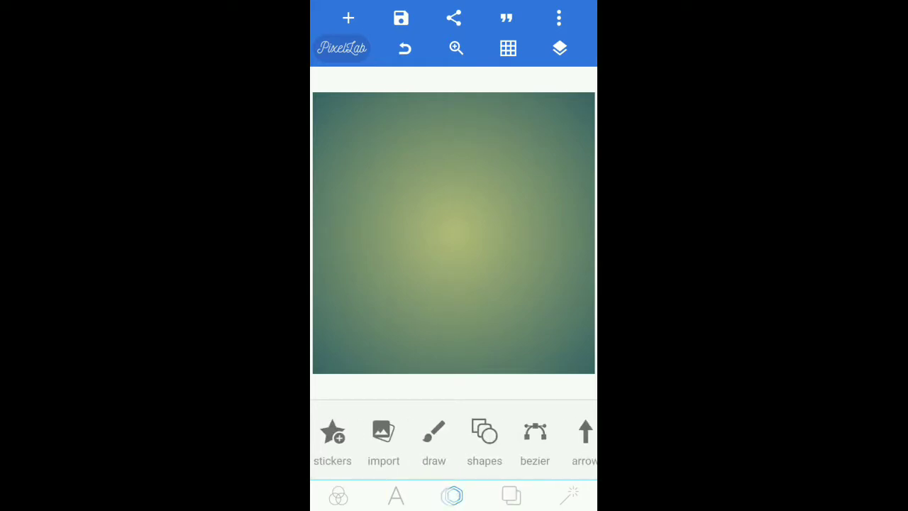
Add a square shape, shrink it, centre it and fill it solid black
left_click_drag(554, 427, 544, 427)
left_click(484, 433)
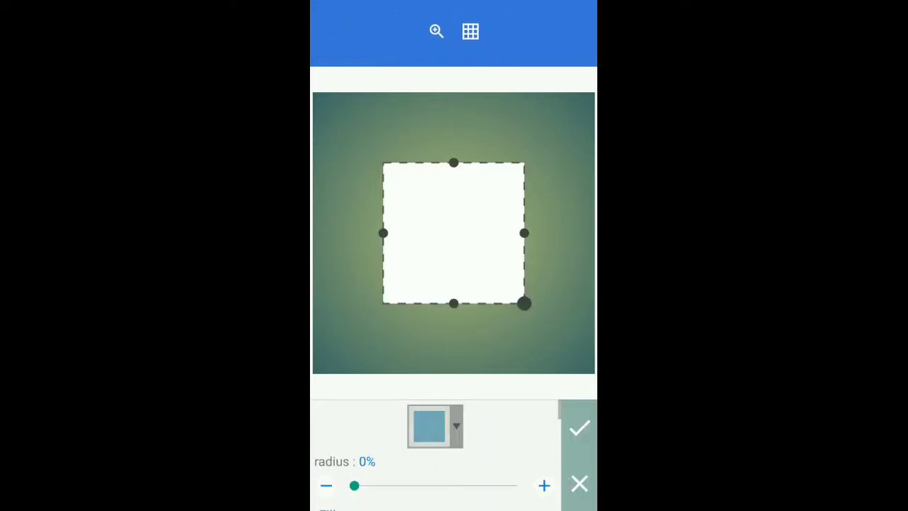
left_click_drag(523, 302, 456, 201)
left_click_drag(402, 183, 441, 238)
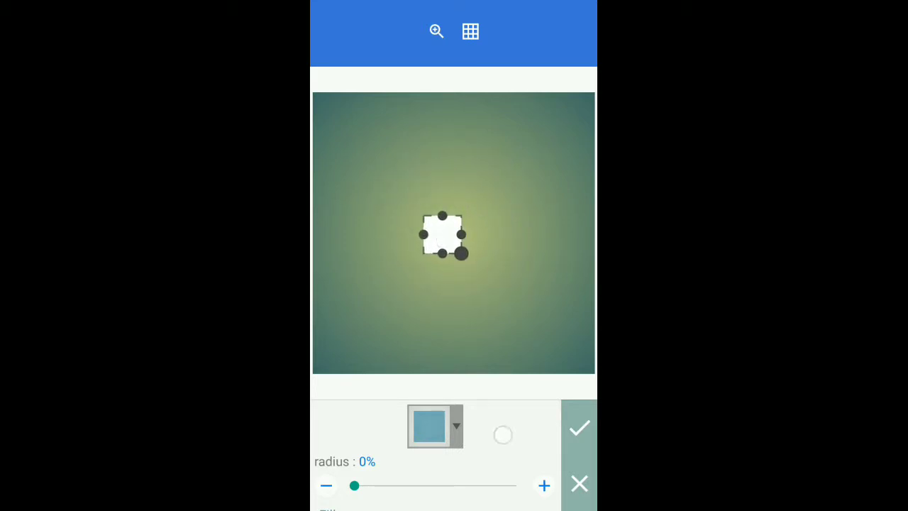
left_click_drag(503, 434, 514, 361)
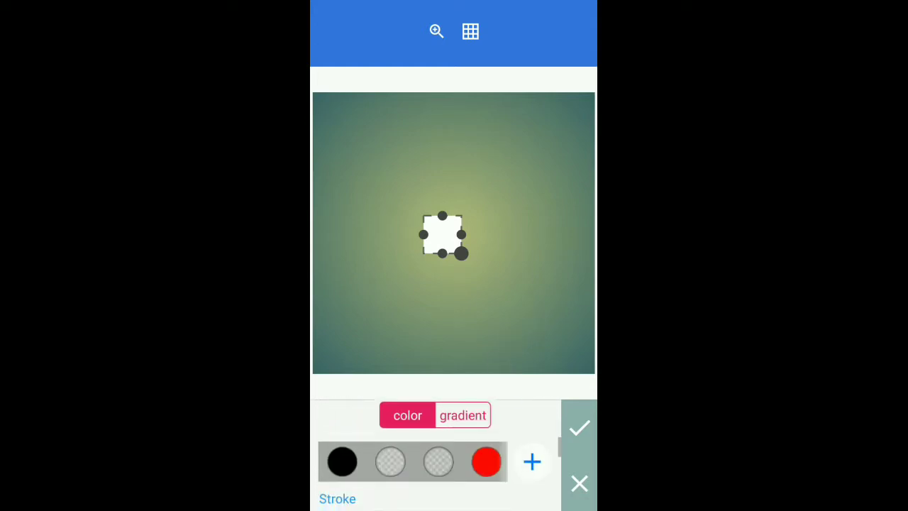
left_click(342, 462)
left_click_drag(469, 259, 454, 246)
left_click(579, 427)
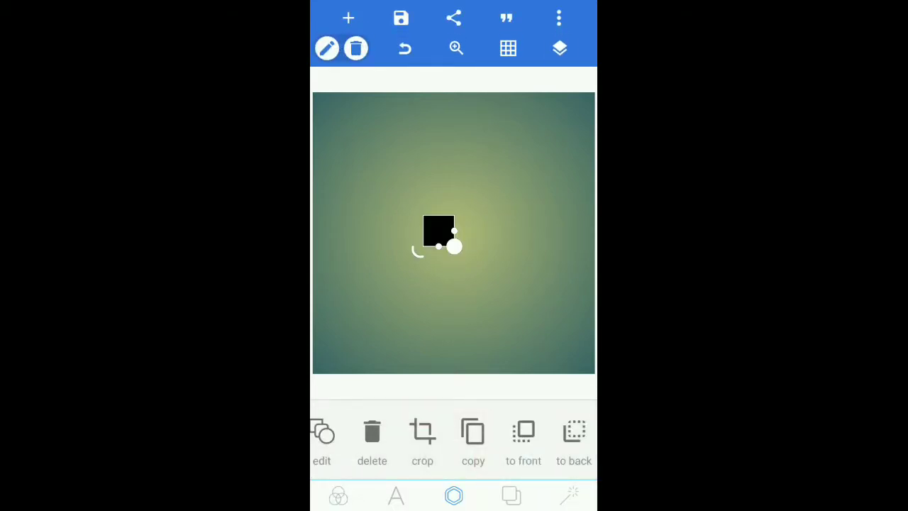
Copy the square's layer three times in the Layers panel
left_click(559, 48)
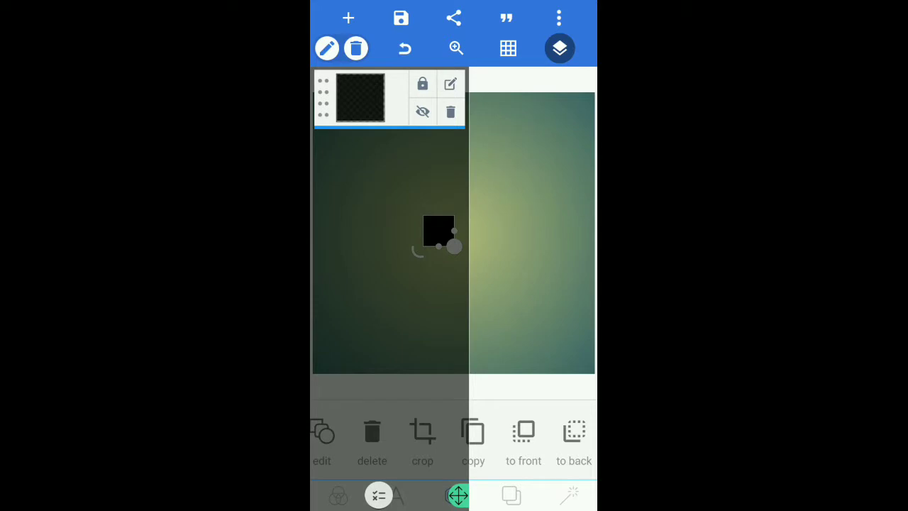
left_click(451, 83)
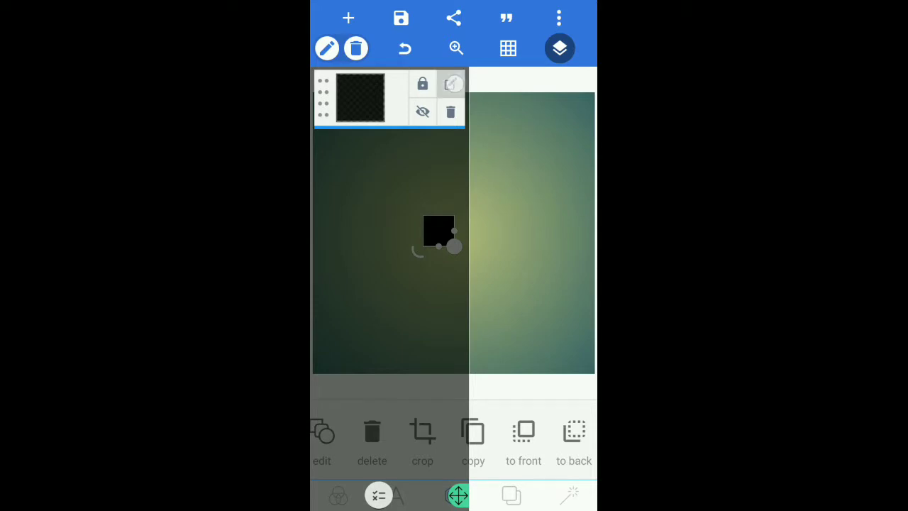
left_click(457, 118)
left_click(451, 84)
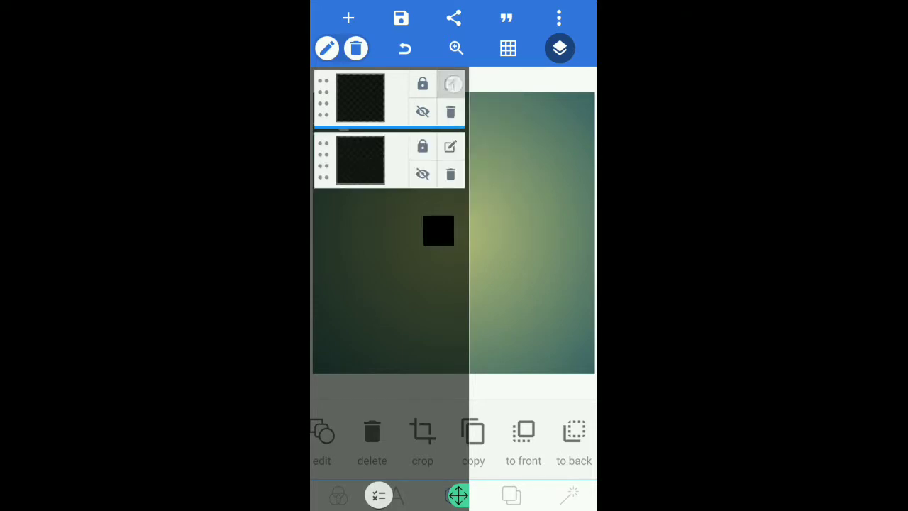
left_click(457, 117)
left_click(451, 84)
left_click(457, 118)
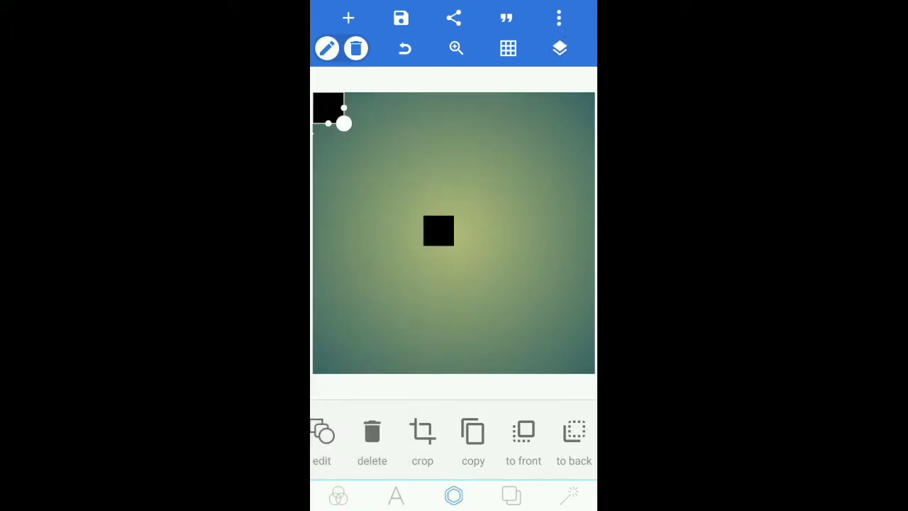
Nudge the centre square slightly down-right and select the top-left copy
left_click_drag(438, 229, 447, 246)
left_click(559, 47)
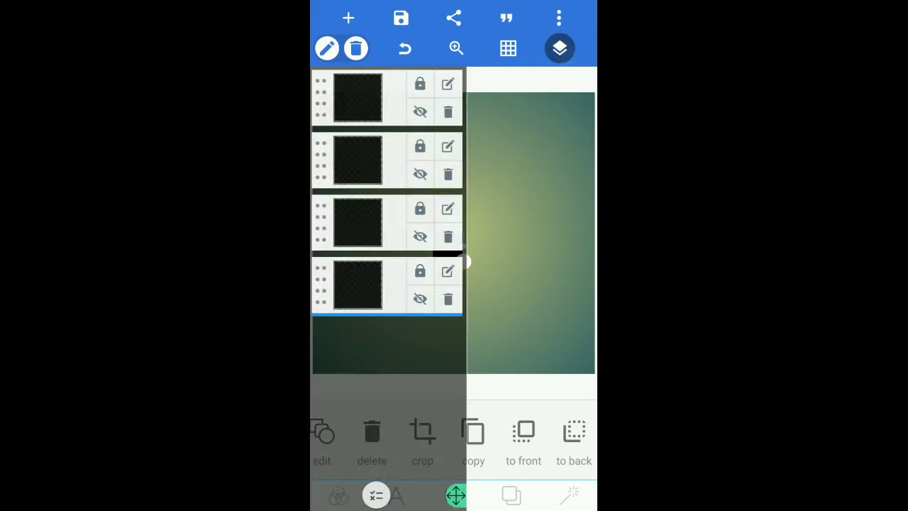
left_click(463, 261)
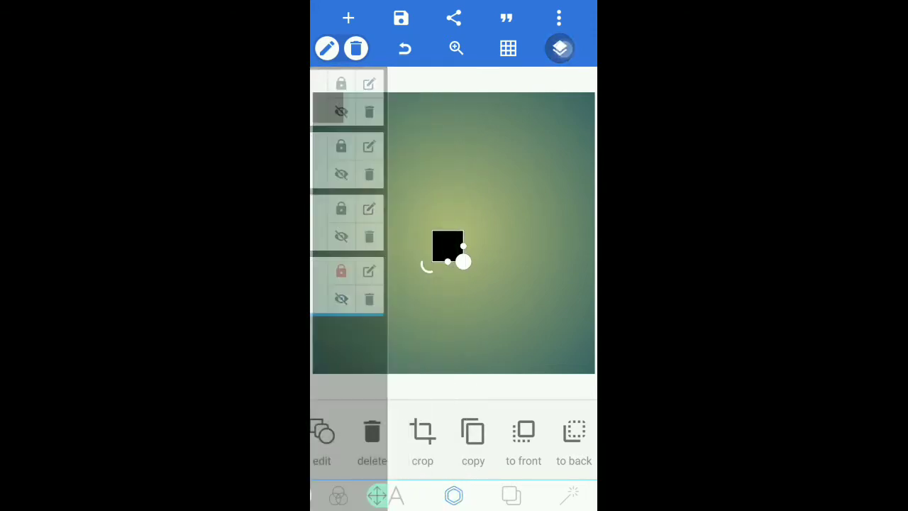
left_click(334, 102)
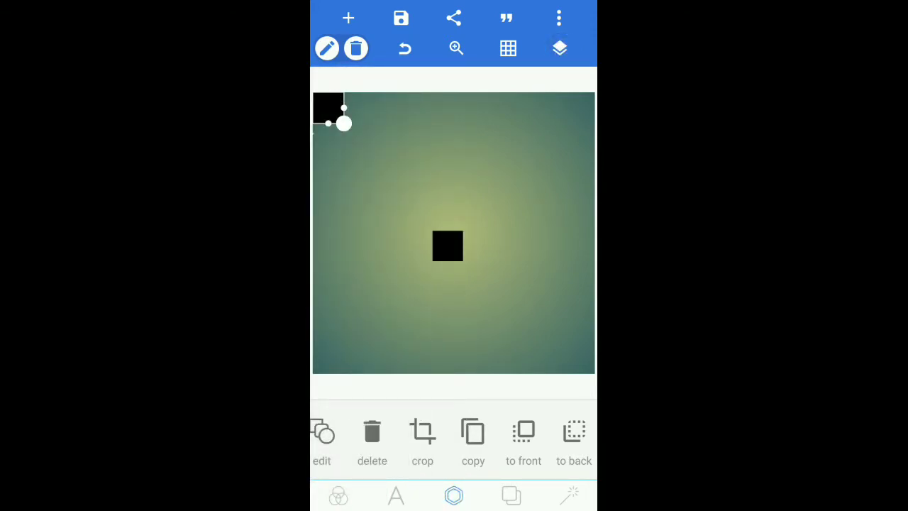
Move the corner copy above the centre square and align it with 1px nudges
left_click_drag(328, 108, 452, 215)
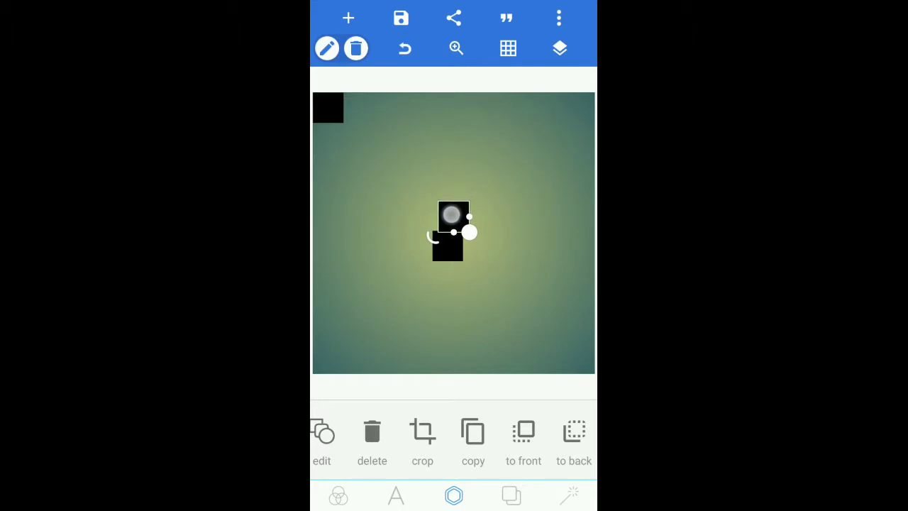
left_click_drag(453, 214, 448, 209)
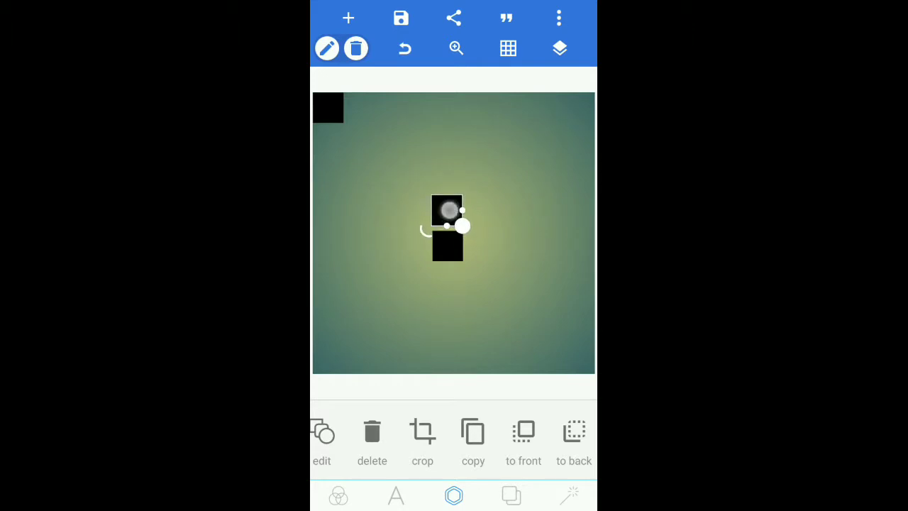
mouse_move(539, 433)
left_mouse_down()
mouse_move(428, 433)
mouse_move(503, 431)
left_mouse_up()
left_click(431, 438)
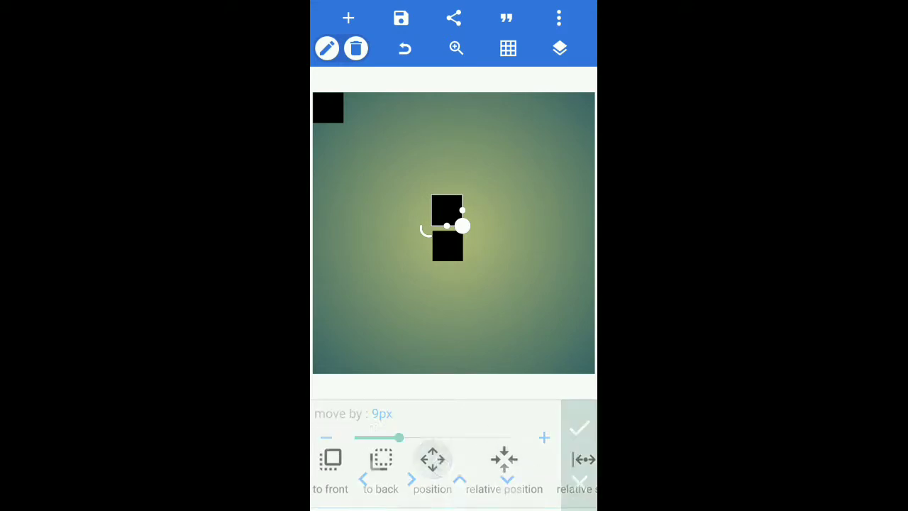
left_click_drag(398, 437, 328, 449)
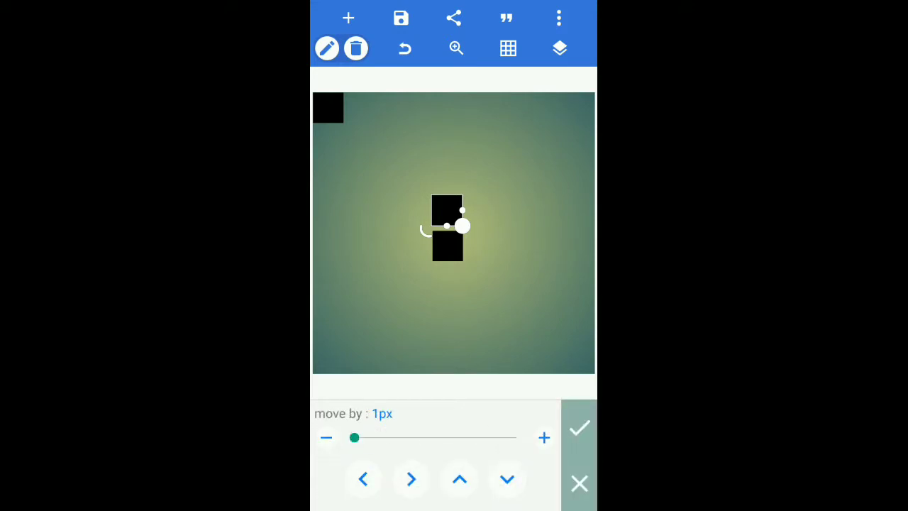
left_click(507, 479)
left_click(409, 475)
left_click(507, 478)
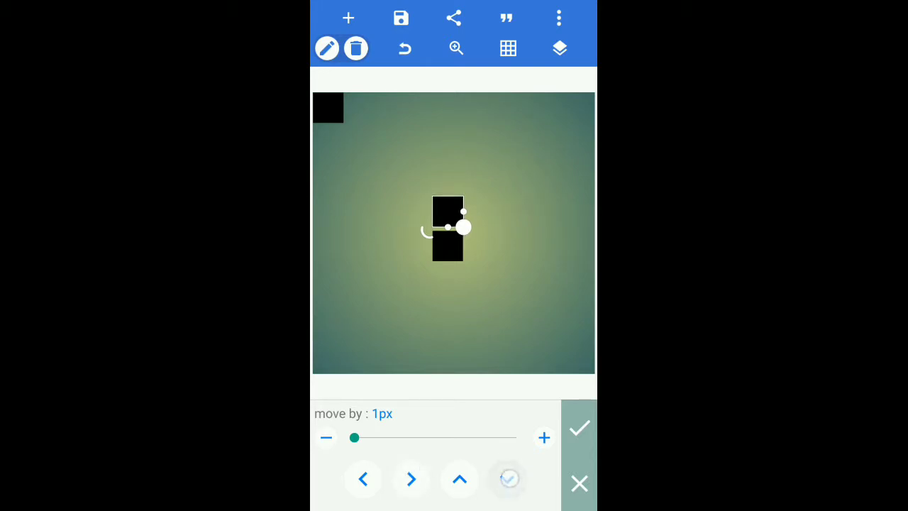
left_click(412, 475)
left_click(507, 479)
left_click(580, 427)
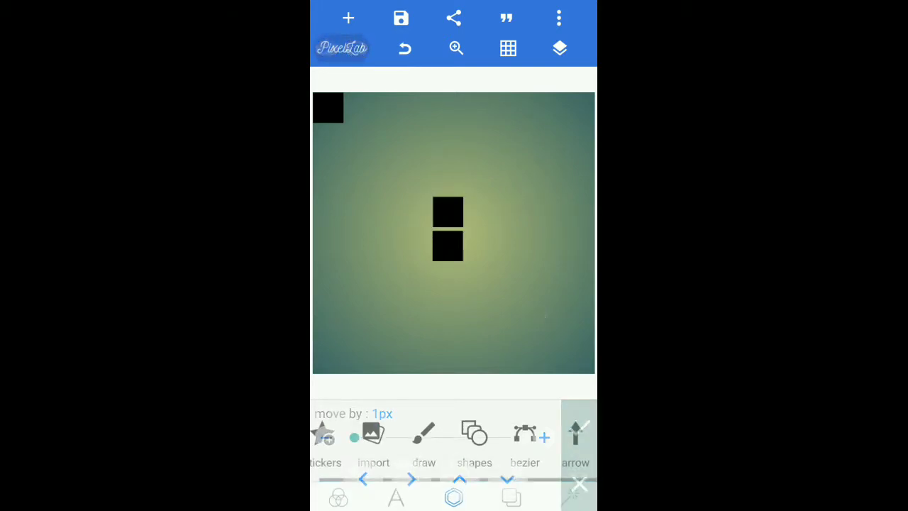
Place another corner copy beside the upper square and align it with 1px nudges
left_click(447, 211)
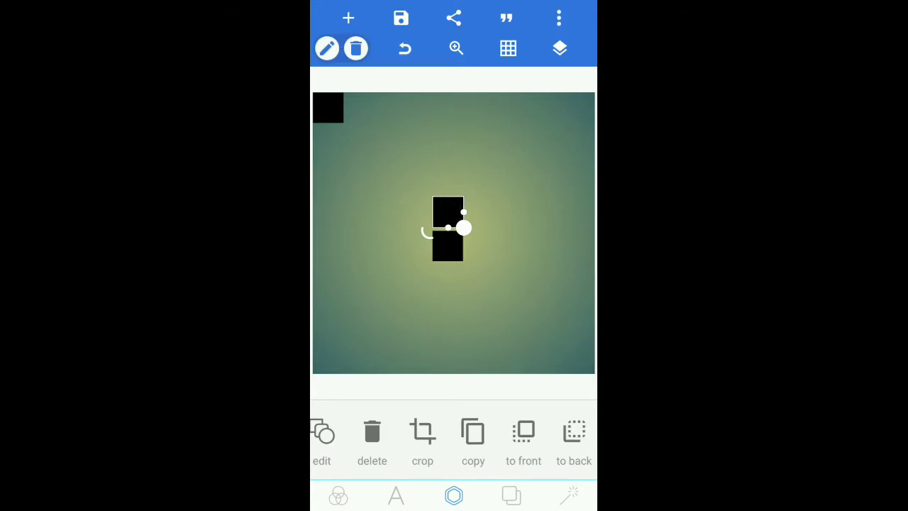
left_click(535, 263)
left_click(333, 107)
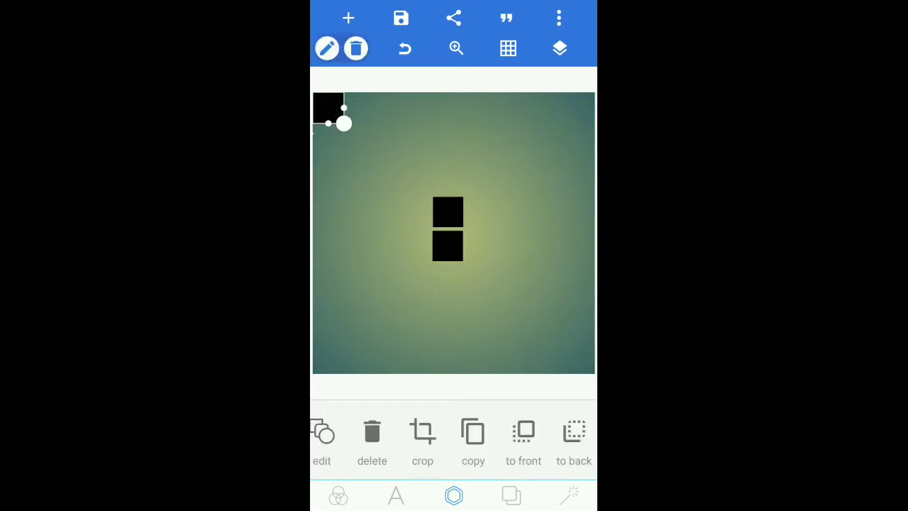
mouse_move(333, 107)
left_mouse_down()
mouse_move(369, 160)
mouse_move(495, 213)
mouse_move(485, 211)
left_mouse_up()
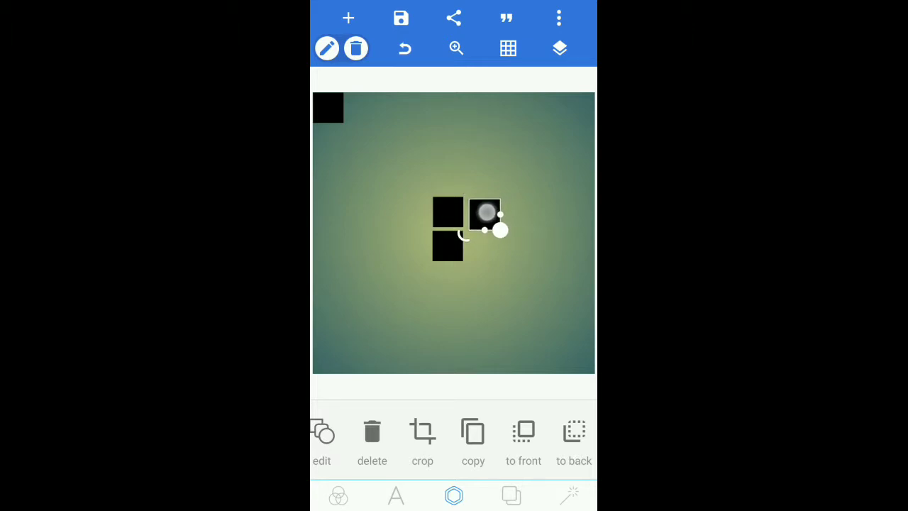
left_click_drag(567, 436, 496, 438)
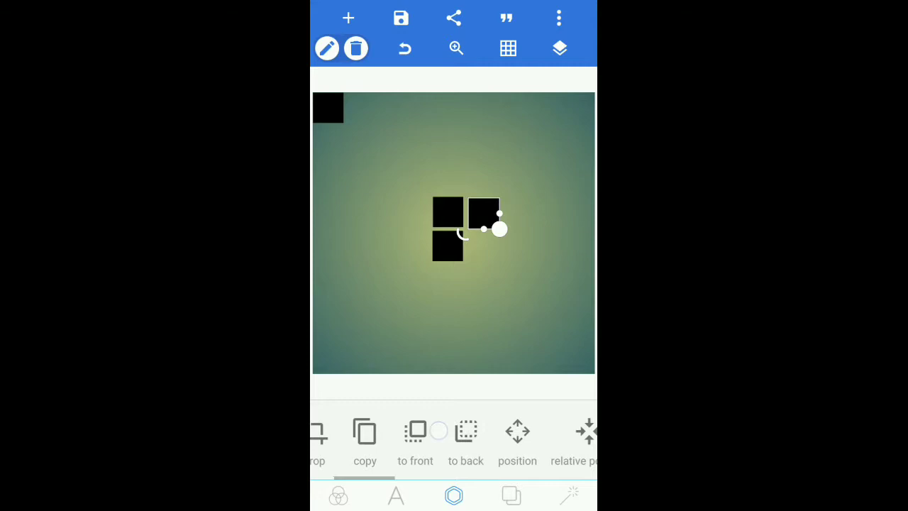
left_click(470, 436)
left_click_drag(397, 436, 354, 437)
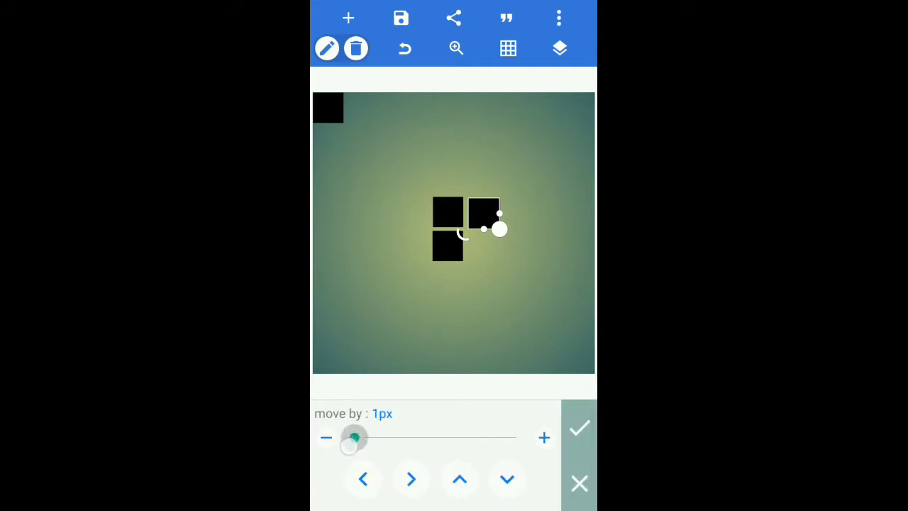
left_click(365, 478)
left_click(363, 478)
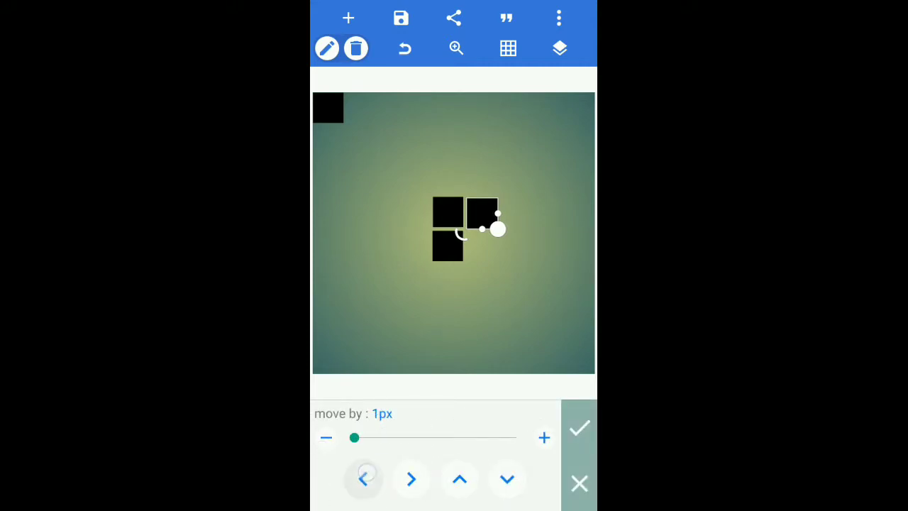
left_click(470, 480)
left_click(507, 479)
left_click(411, 479)
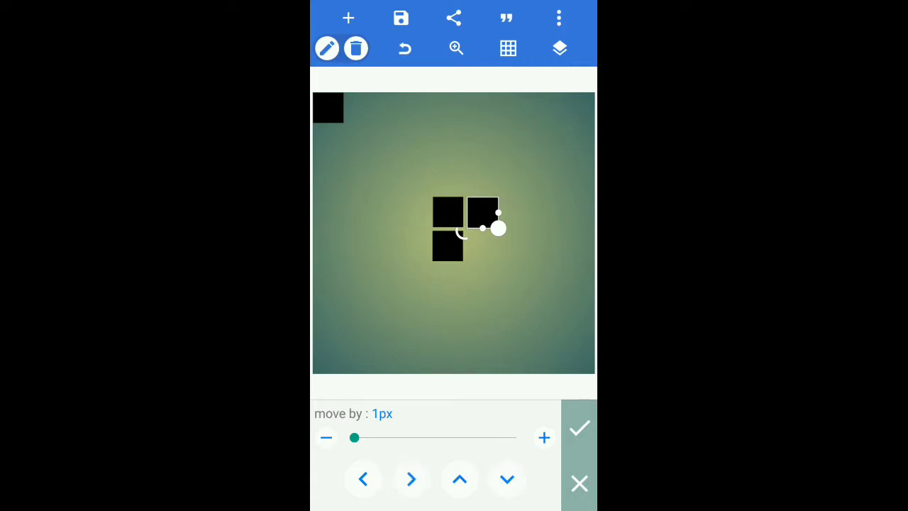
left_click(449, 243)
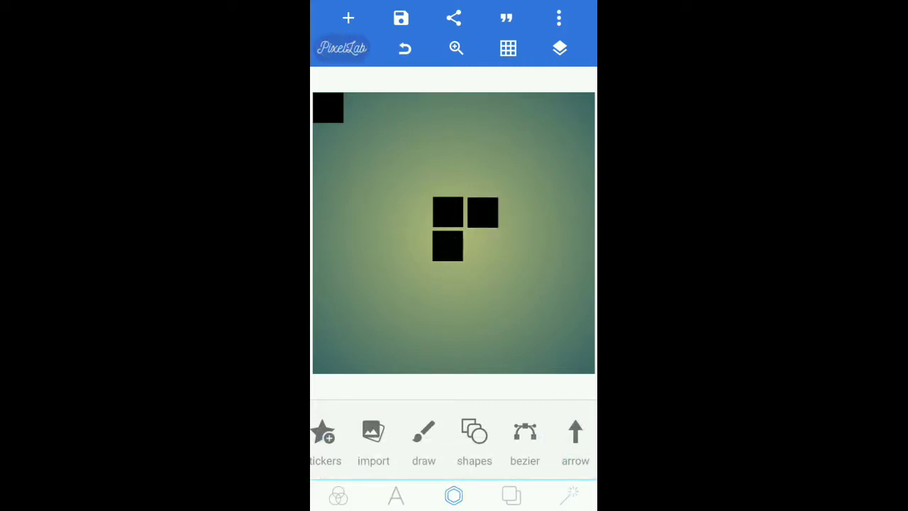
Nudge the upper-left square down two pixels to close the gap
left_click_drag(513, 446, 523, 445)
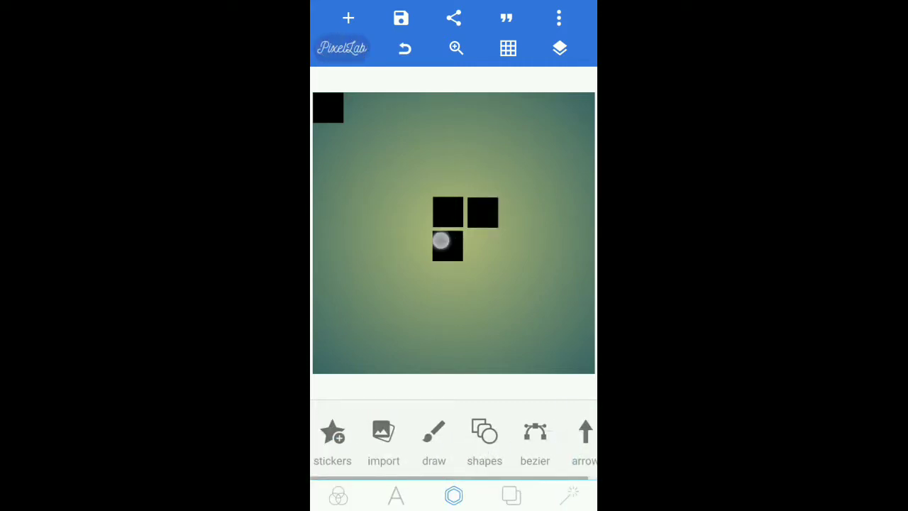
left_click(452, 205)
left_click_drag(524, 433, 411, 433)
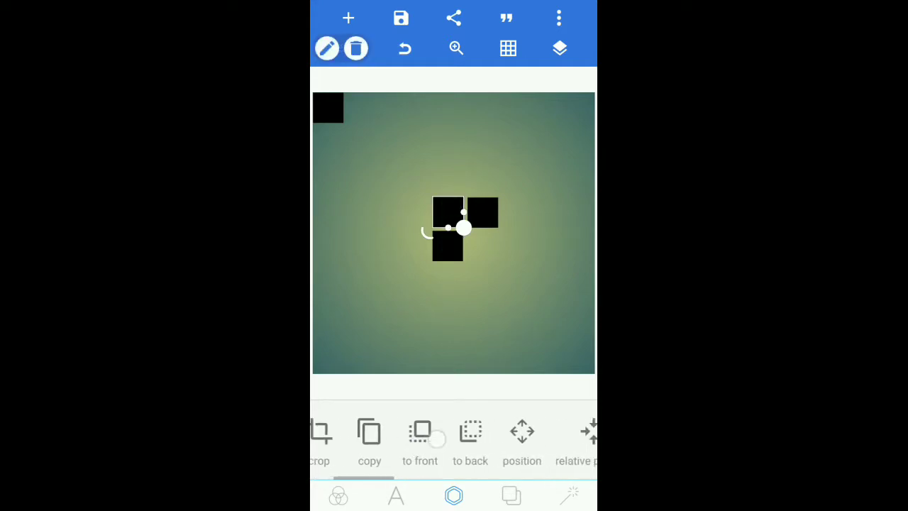
left_click_drag(510, 432, 468, 432)
left_click(472, 430)
left_click_drag(399, 436, 353, 437)
left_click(507, 479)
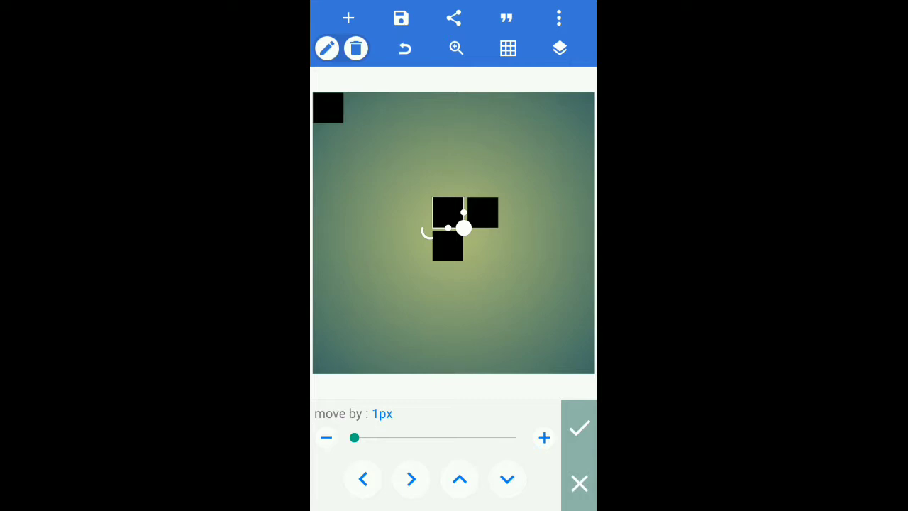
left_click(506, 480)
left_click(541, 300)
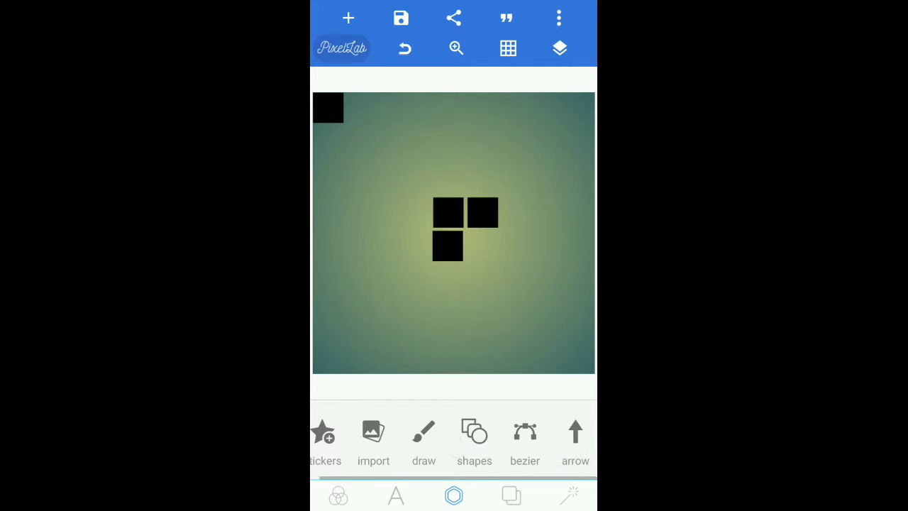
Nudge the lower-left square right one pixel to tighten the L-shape
left_click_drag(580, 454, 590, 454)
left_click(444, 243)
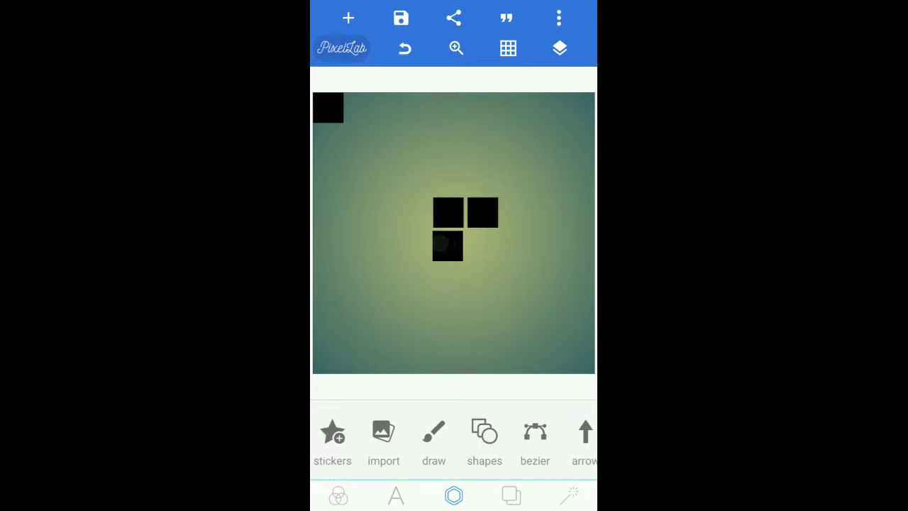
left_click(559, 47)
left_click(559, 48)
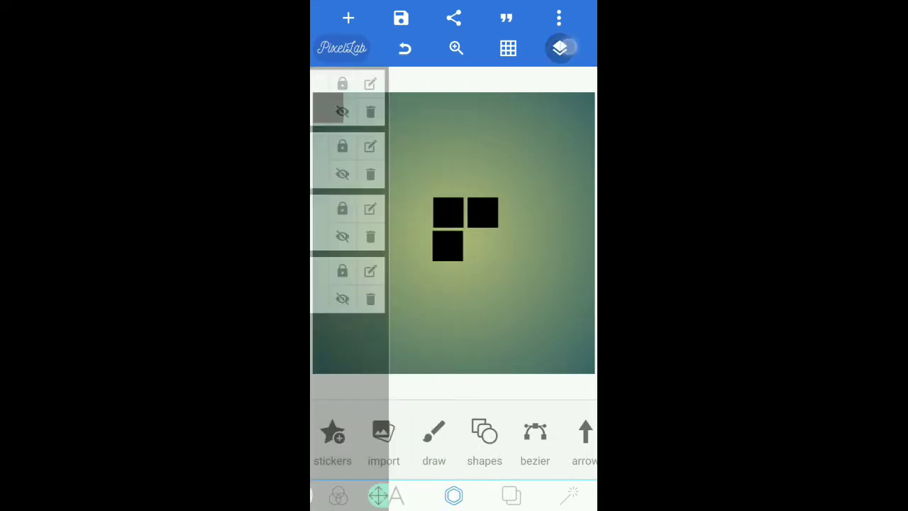
left_click(447, 246)
left_click_drag(560, 432, 354, 436)
left_click(507, 432)
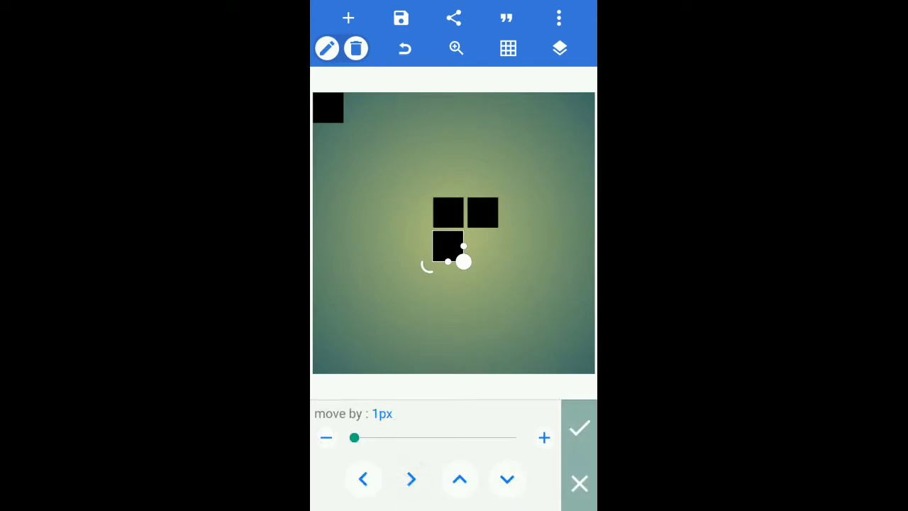
left_click(411, 479)
left_click(521, 304)
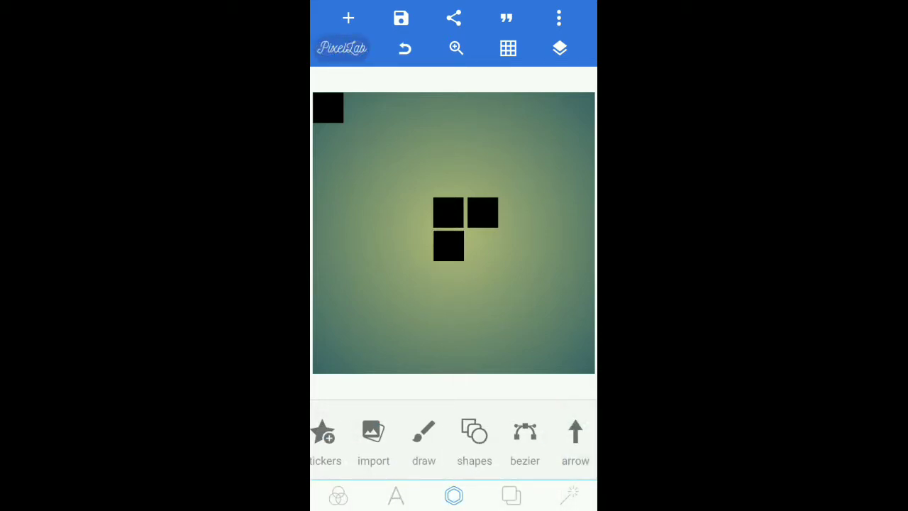
Move the corner square into the bottom-right gap and nudge it up to complete the grid
left_click(331, 110)
mouse_move(330, 112)
left_mouse_down()
mouse_move(483, 260)
mouse_move(483, 247)
left_mouse_up()
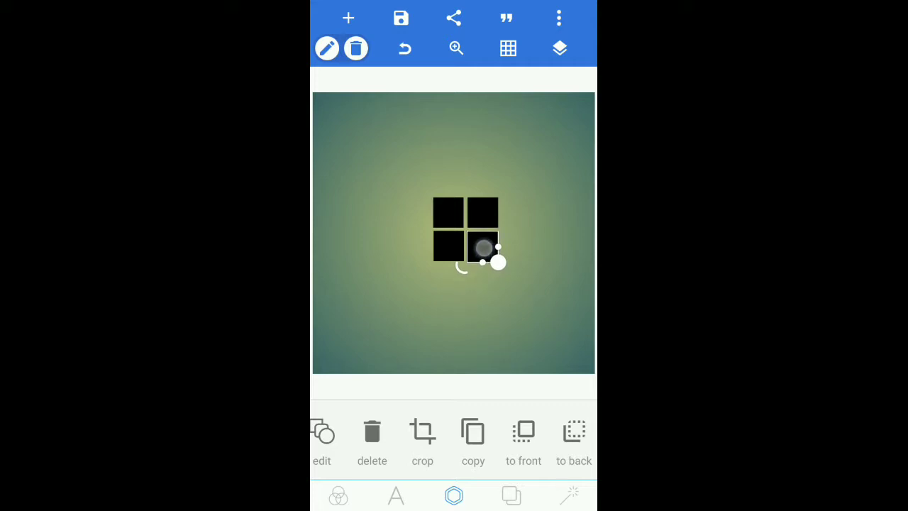
left_click_drag(525, 433, 426, 433)
left_click_drag(554, 433, 492, 433)
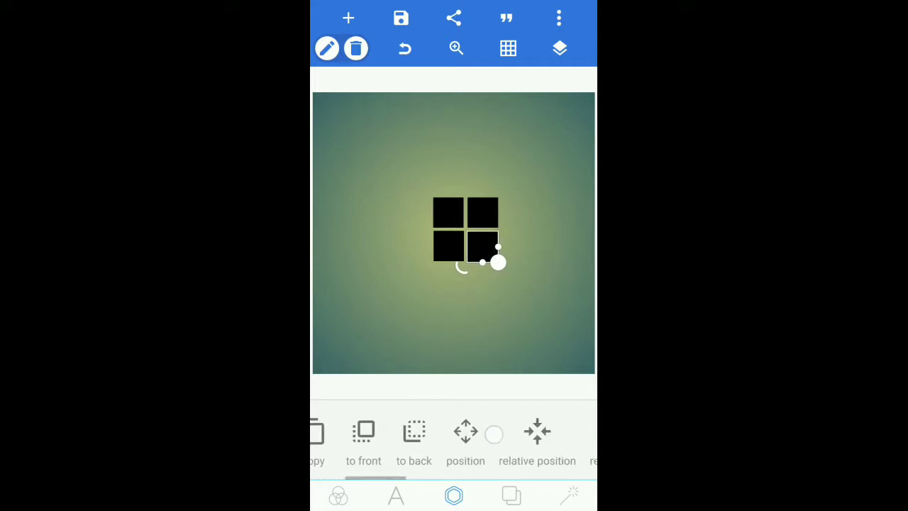
left_click(463, 431)
left_click_drag(397, 437, 354, 437)
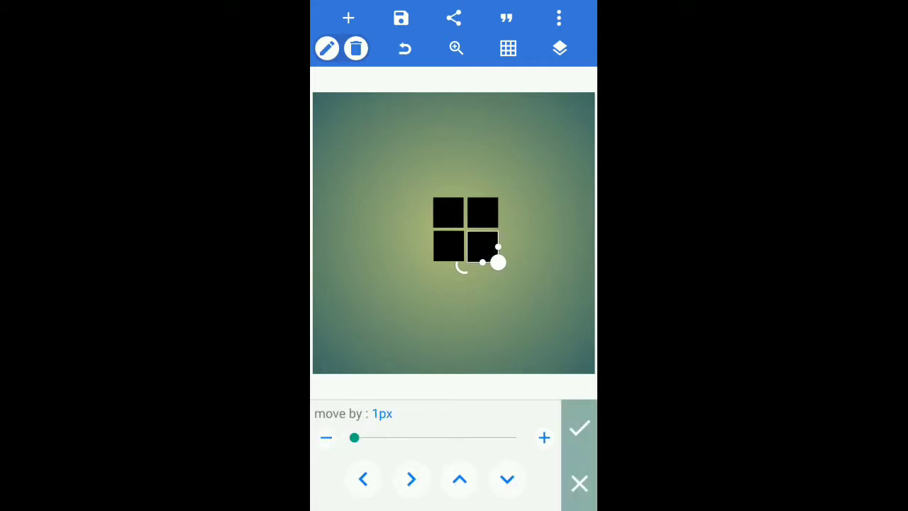
left_click(459, 478)
left_click(524, 312)
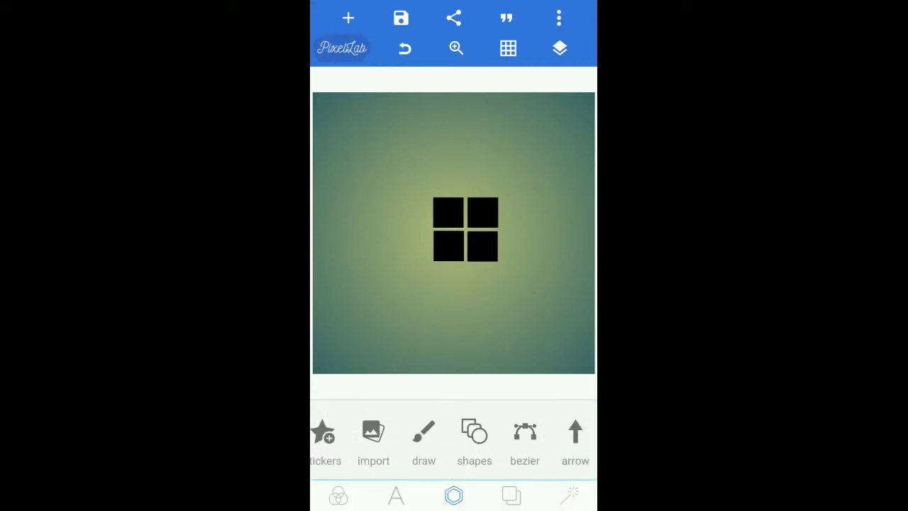
left_click(560, 47)
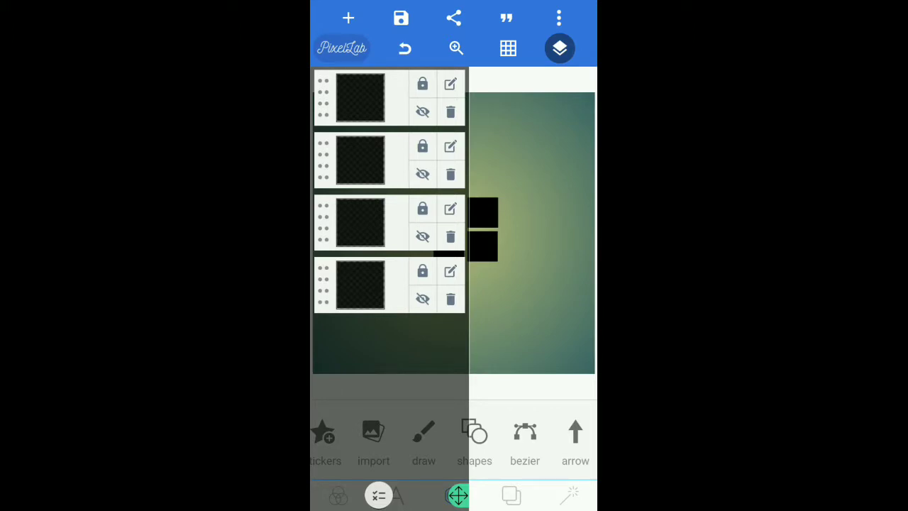
Make the canvas background transparent
left_click(560, 47)
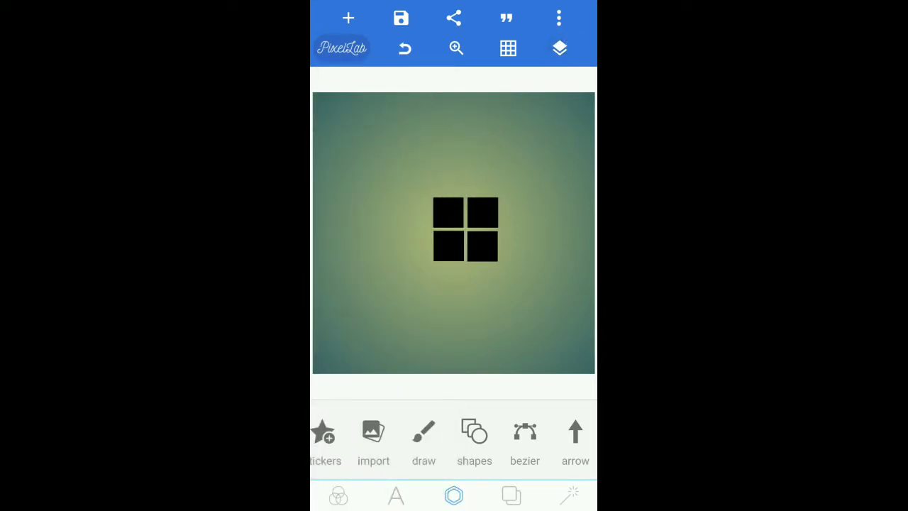
left_click(511, 495)
left_click(392, 432)
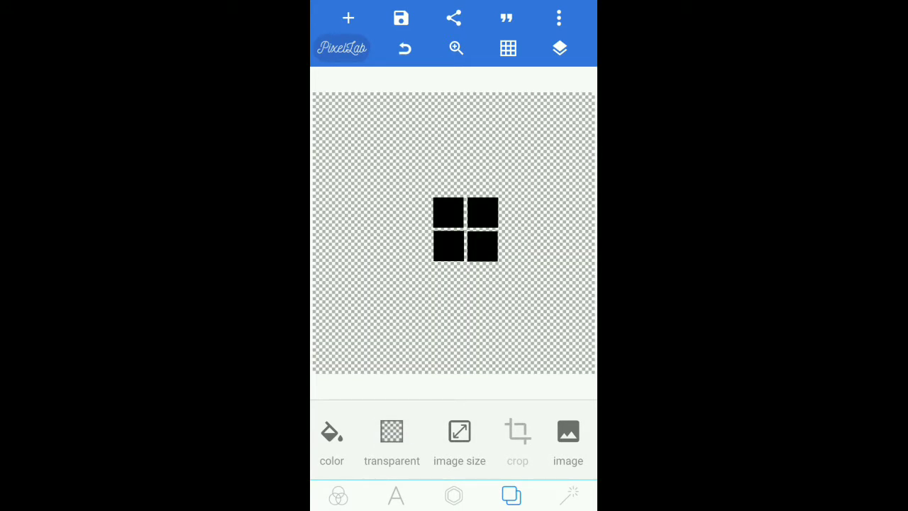
Save the design to the gallery as a PNG image and return home
left_click(401, 18)
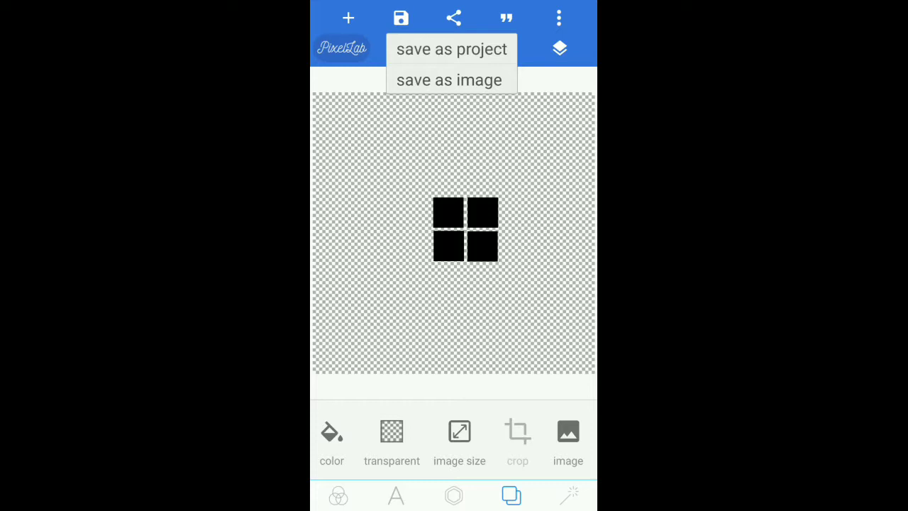
left_click(474, 79)
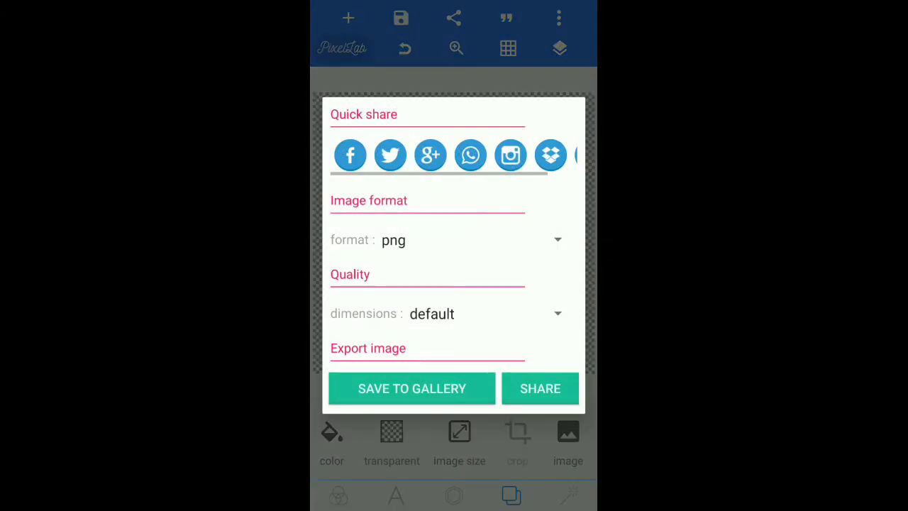
left_click(407, 239)
left_click(435, 289)
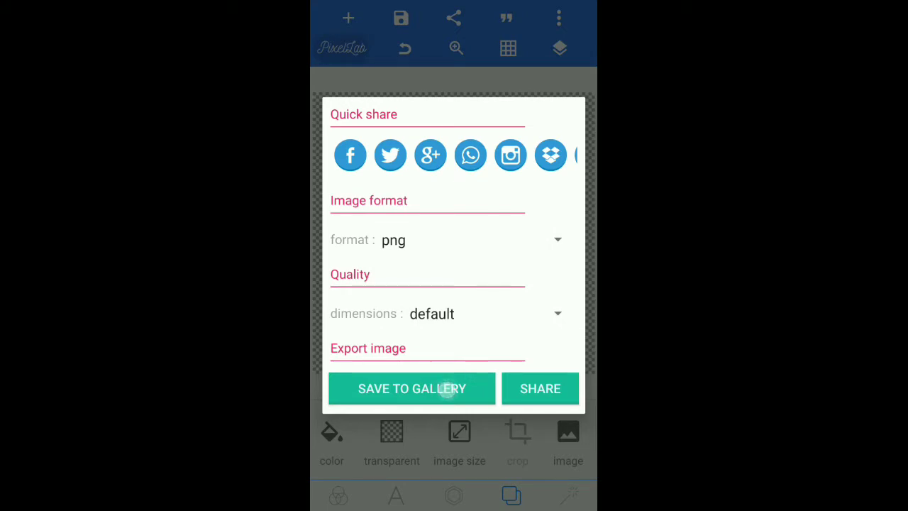
left_click(446, 388)
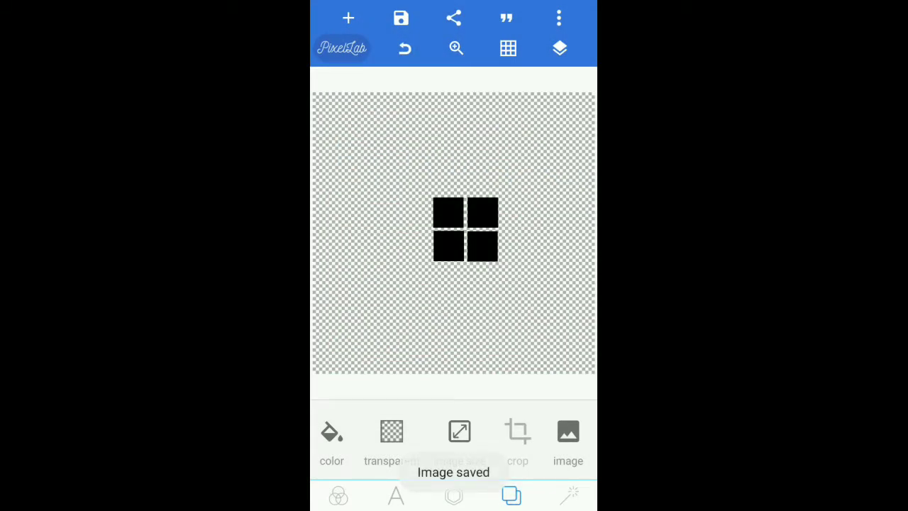
key("super")
key("Home")
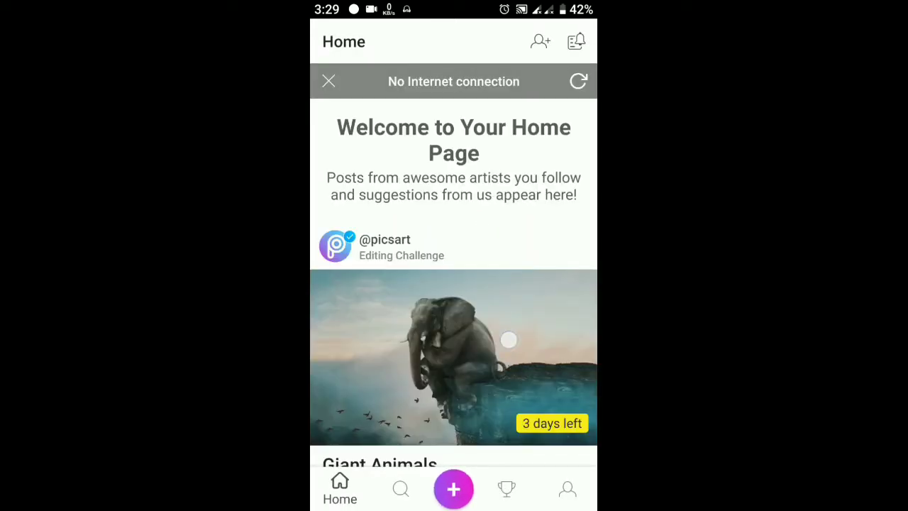
Start a new PicsArt project on a blank transparent background
left_click_drag(508, 339, 508, 113)
left_click(454, 489)
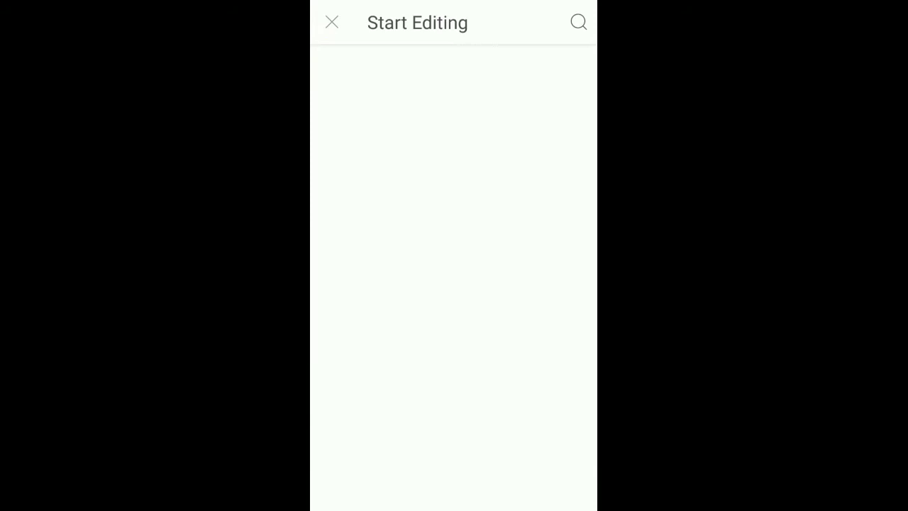
left_click_drag(523, 286, 523, 85)
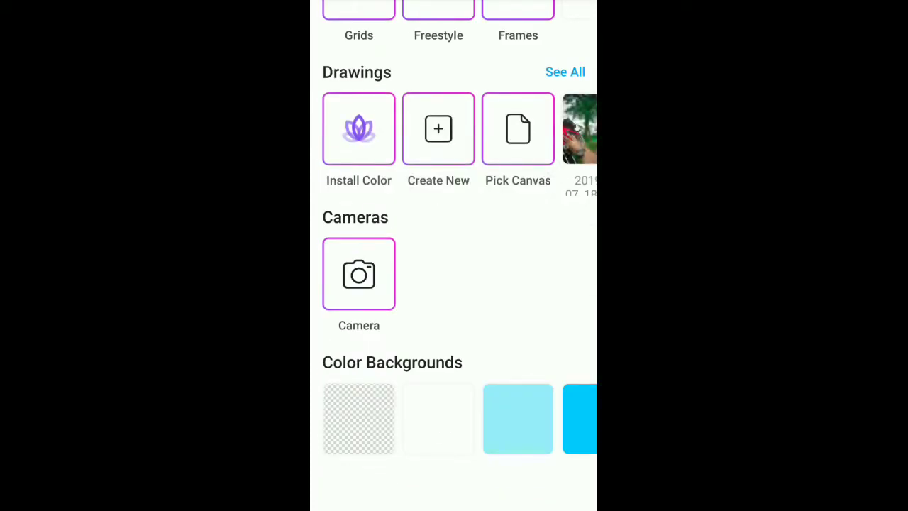
left_click(437, 128)
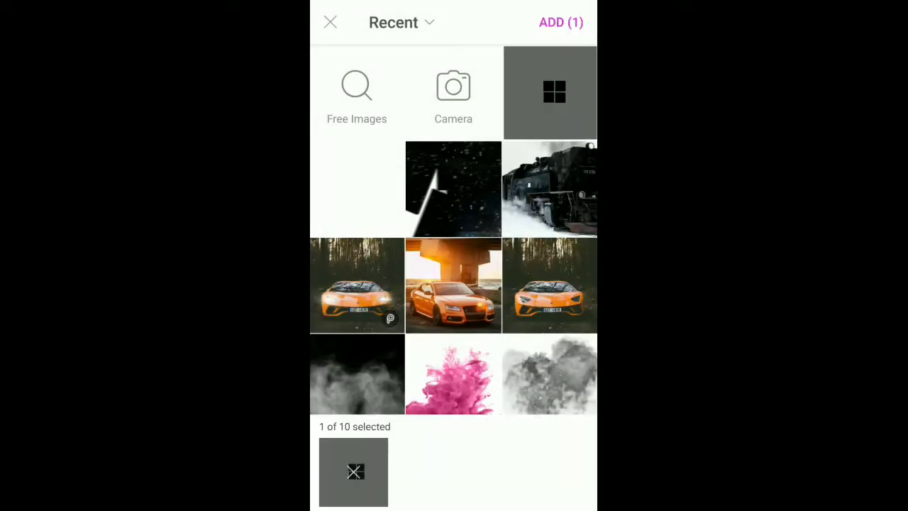
Add the four-square image, enlarge it and rotate it 45° into a diamond
left_click(561, 22)
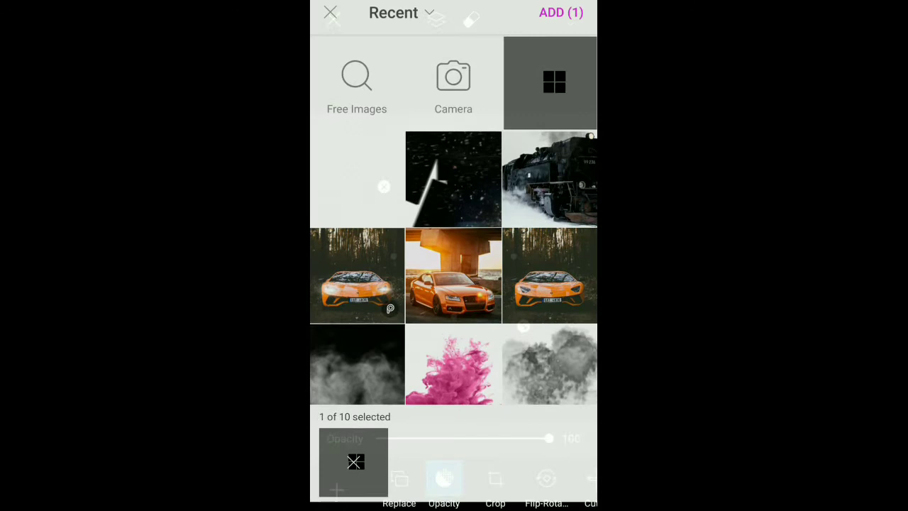
left_click_drag(531, 343, 565, 367)
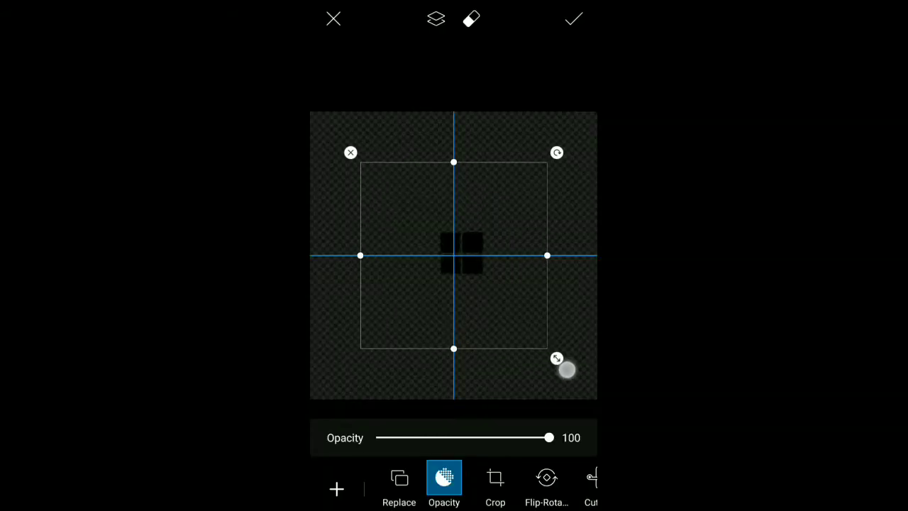
mouse_move(520, 199)
left_mouse_down()
mouse_move(529, 255)
mouse_move(544, 255)
left_mouse_up()
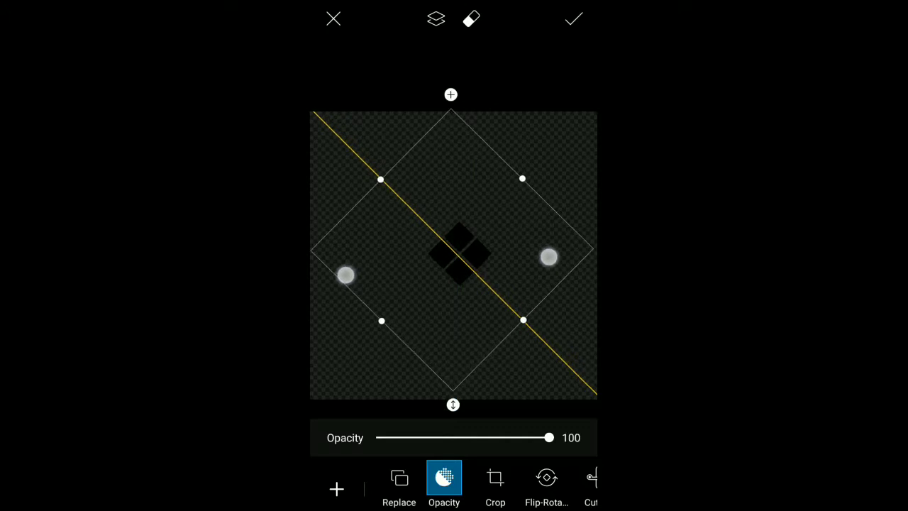
left_click(573, 19)
left_click(468, 253)
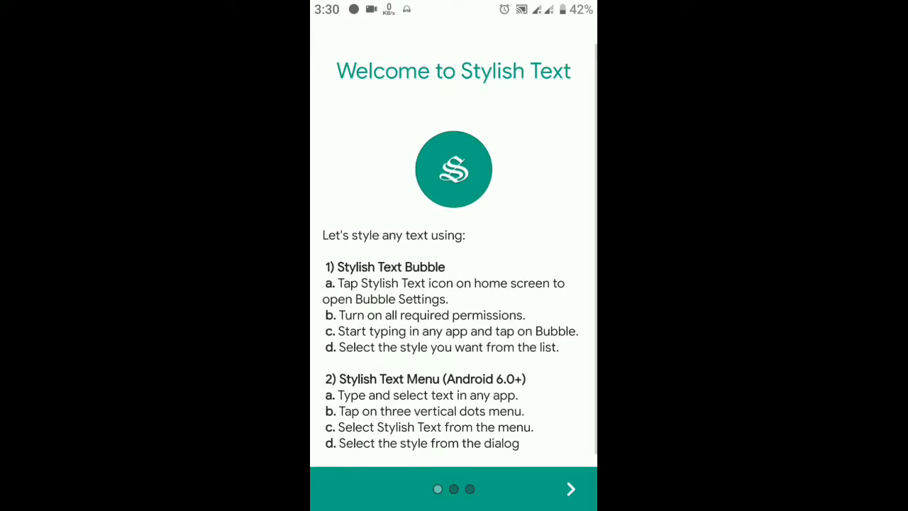
Skip the Stylish Text welcome pages and tutorial tips
left_click(567, 489)
left_click(567, 490)
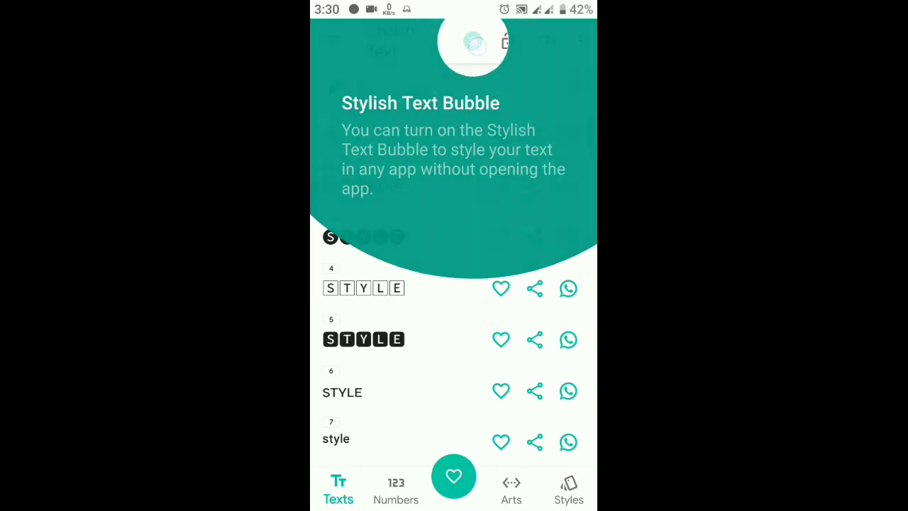
left_click(429, 159)
left_click(428, 159)
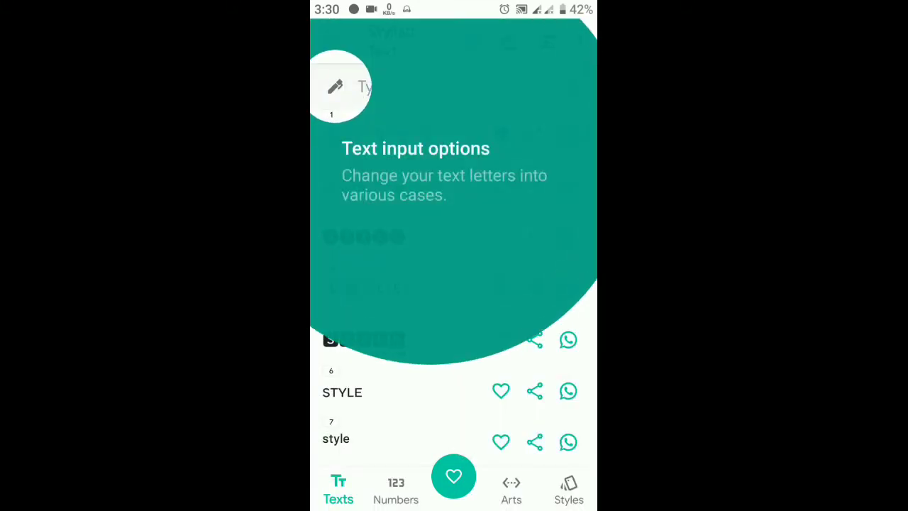
left_click(454, 134)
left_click(454, 213)
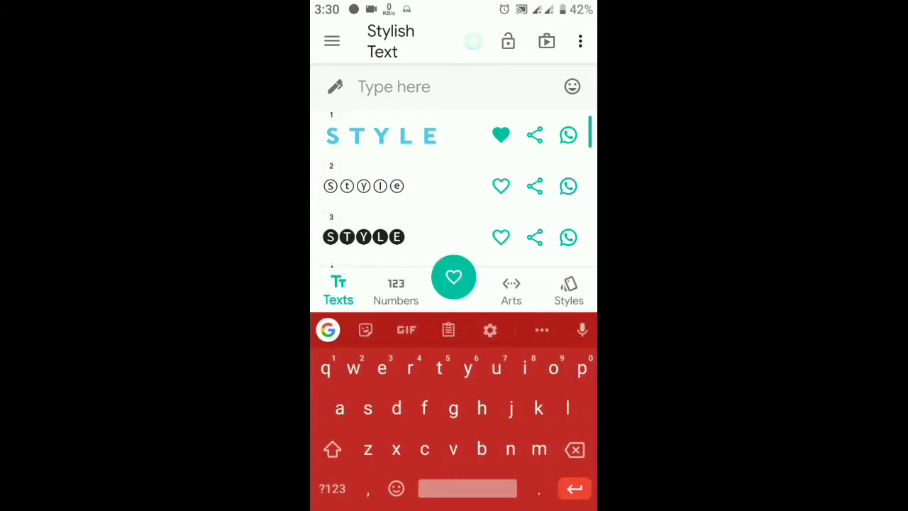
left_click(332, 449)
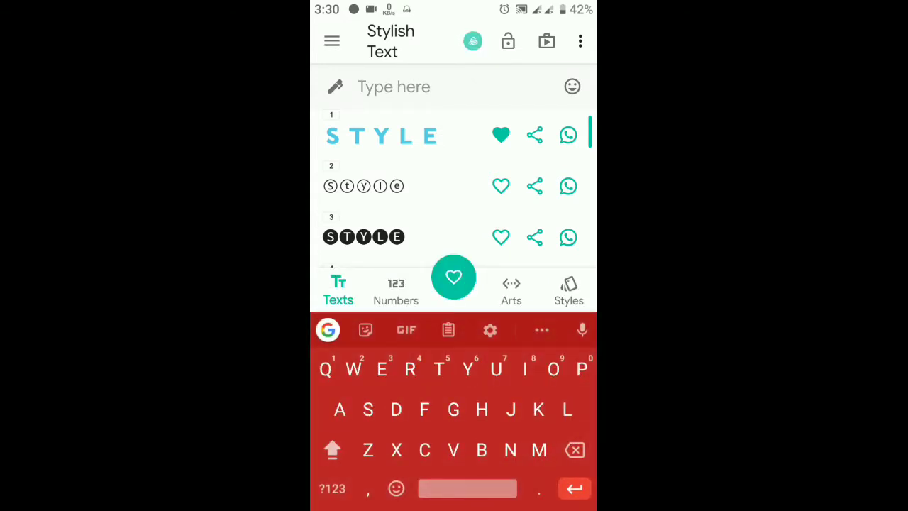
type("R")
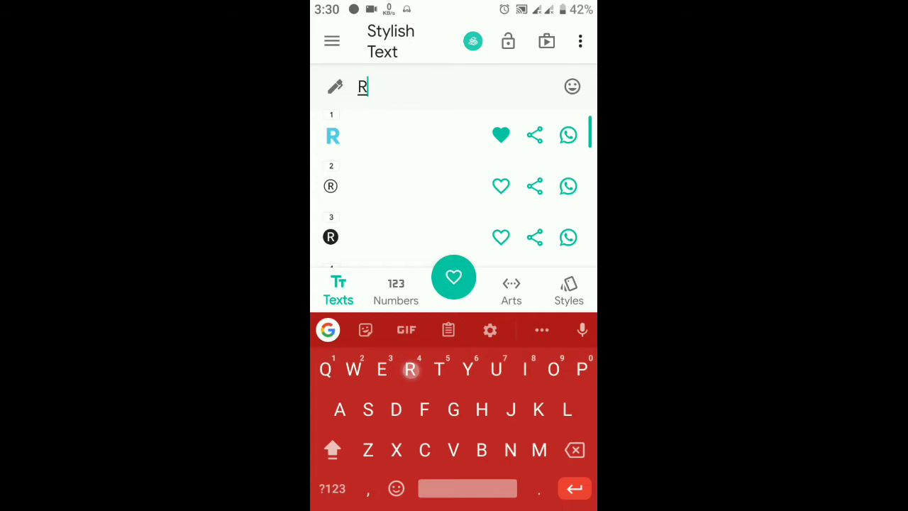
type("ABBI ")
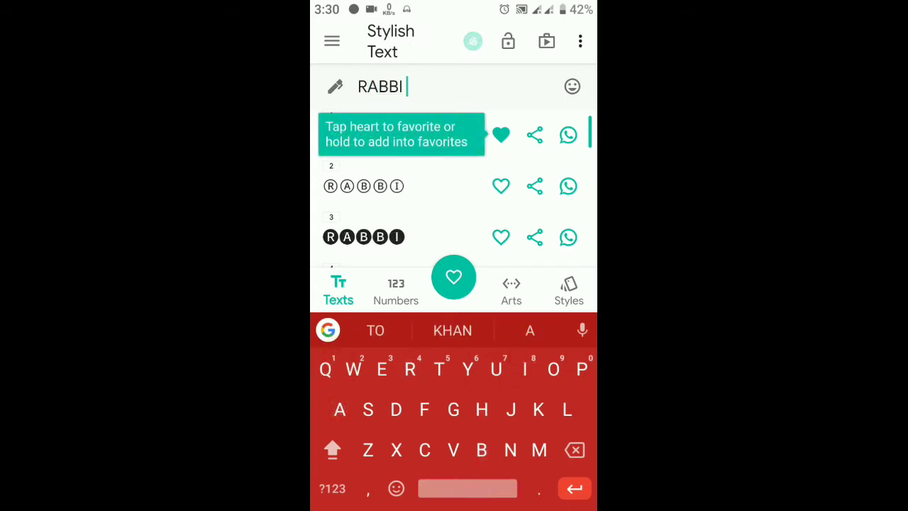
type("KHAN")
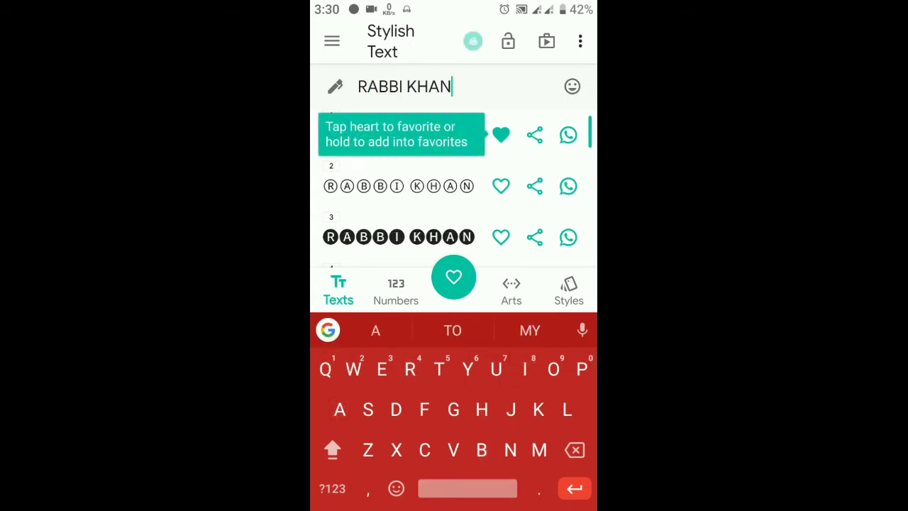
key("Escape")
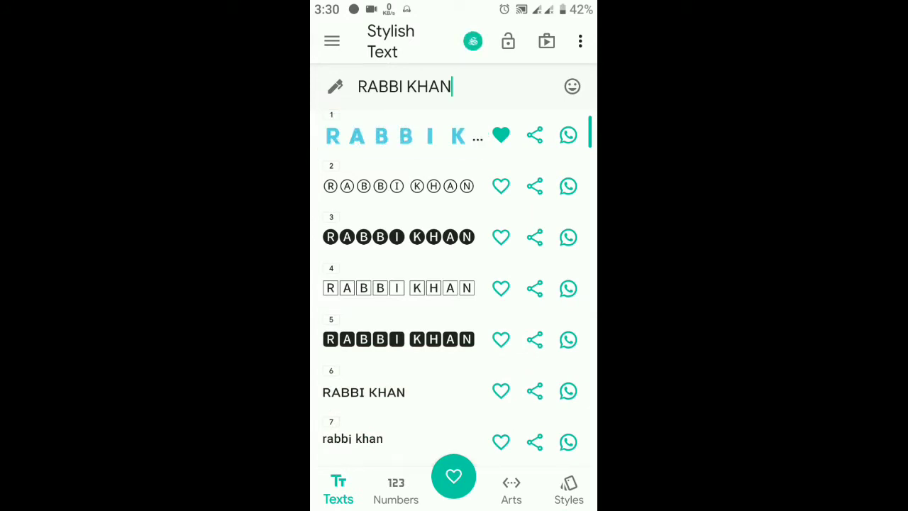
left_click(398, 288)
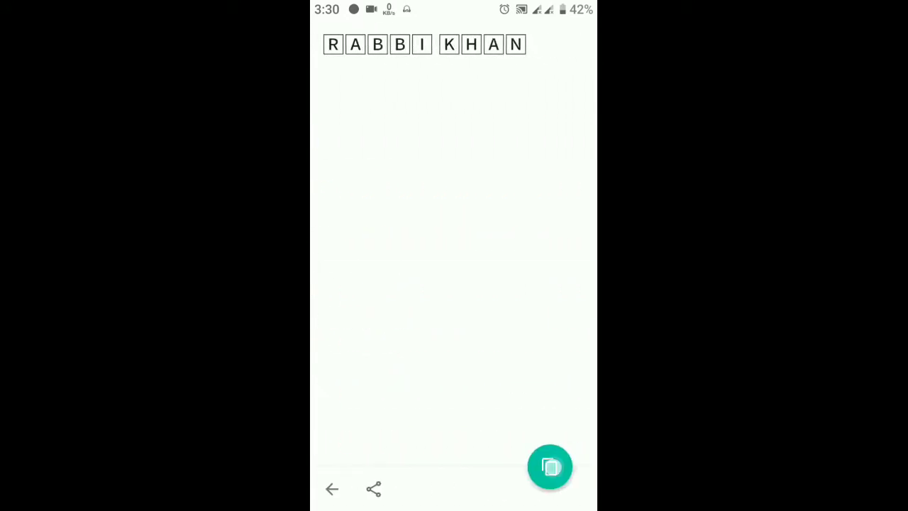
left_click(549, 466)
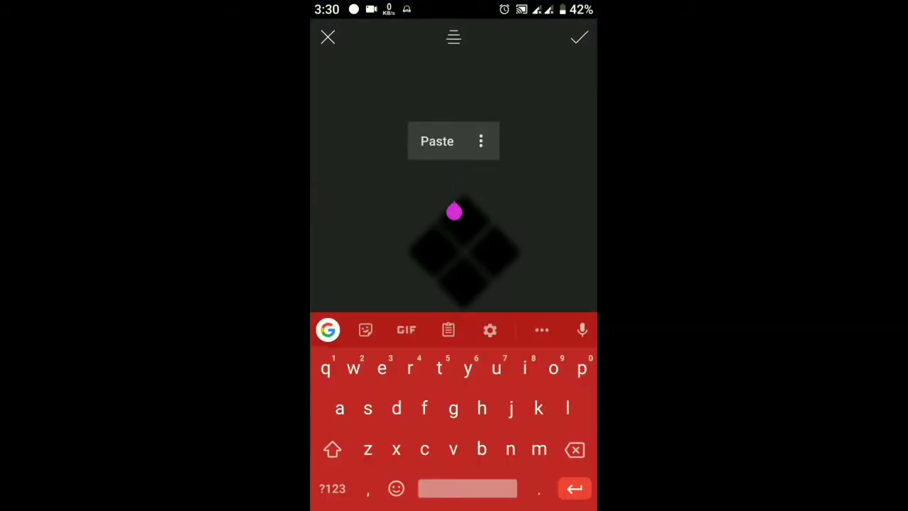
Paste the boxed RABBI KHAN name as text and move it just below the diamond
left_click(434, 140)
left_click(579, 38)
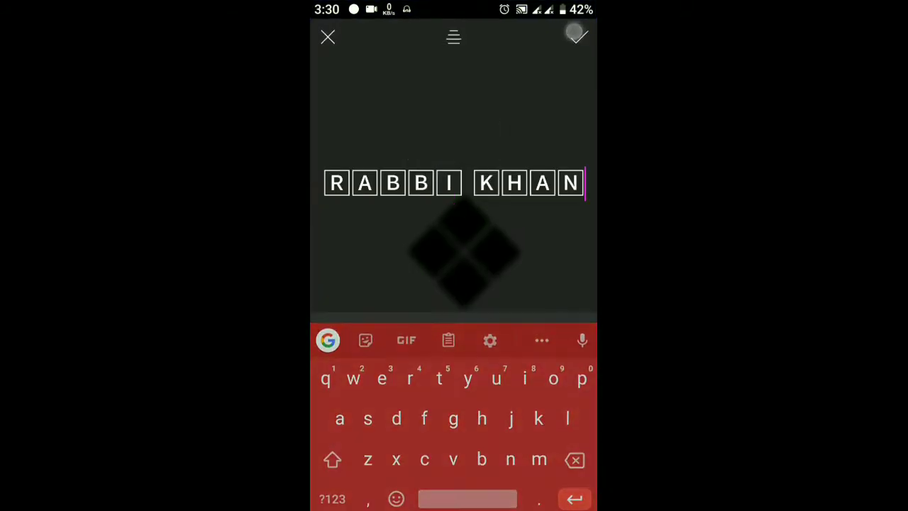
left_click_drag(481, 266, 481, 282)
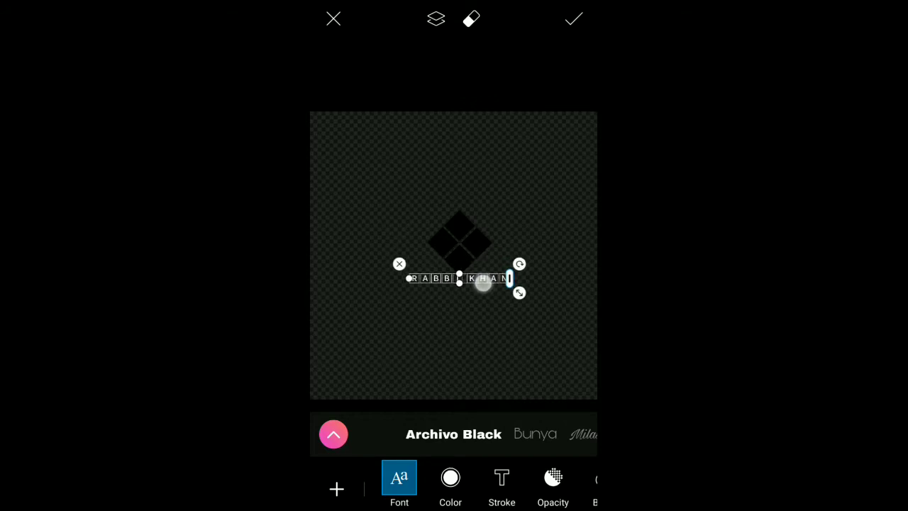
left_click(480, 345)
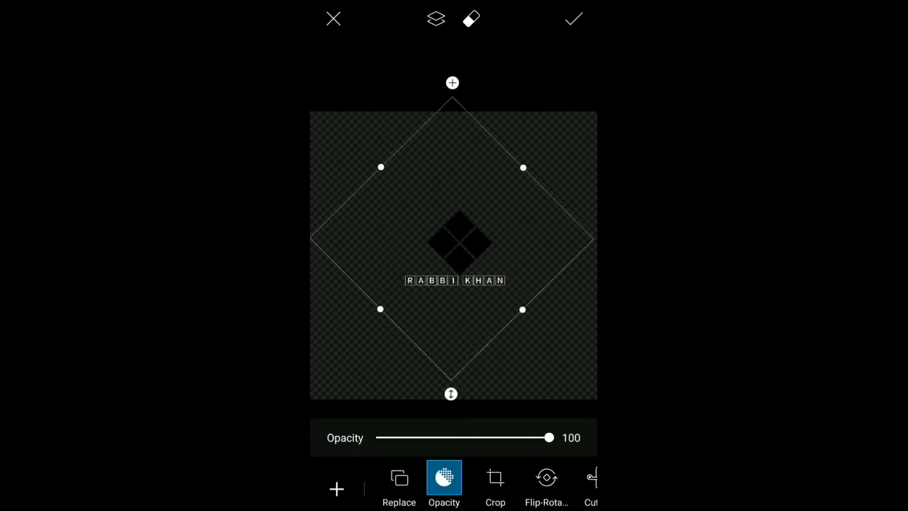
left_click(517, 367)
left_click(482, 282)
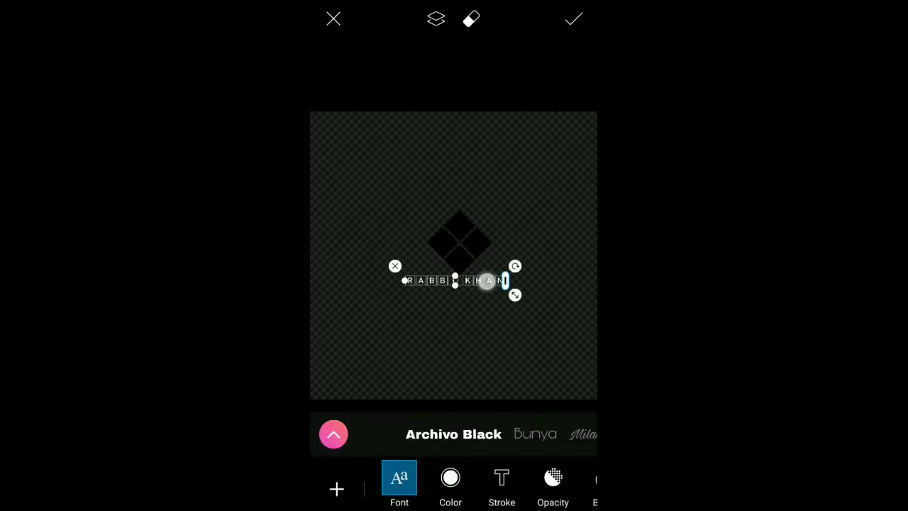
left_click_drag(486, 282, 489, 295)
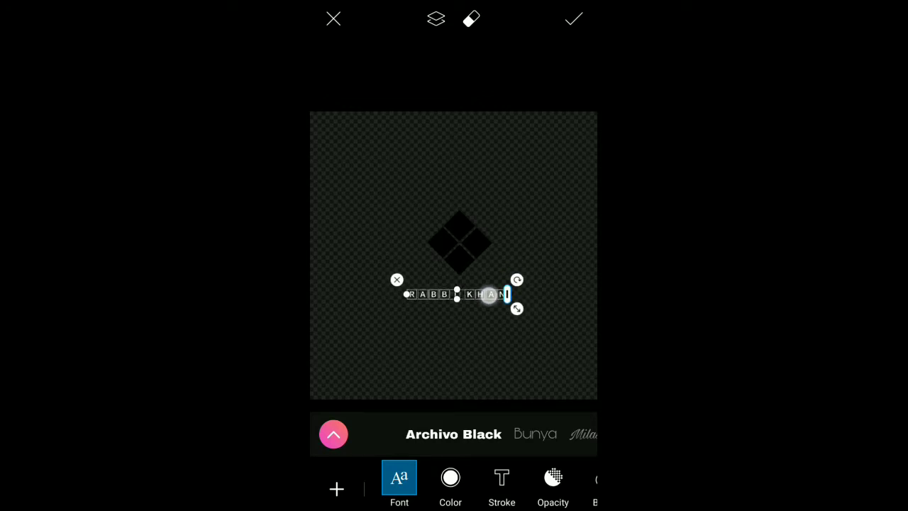
Shrink the diamond and centre the name beneath it on a single line
left_click(467, 219)
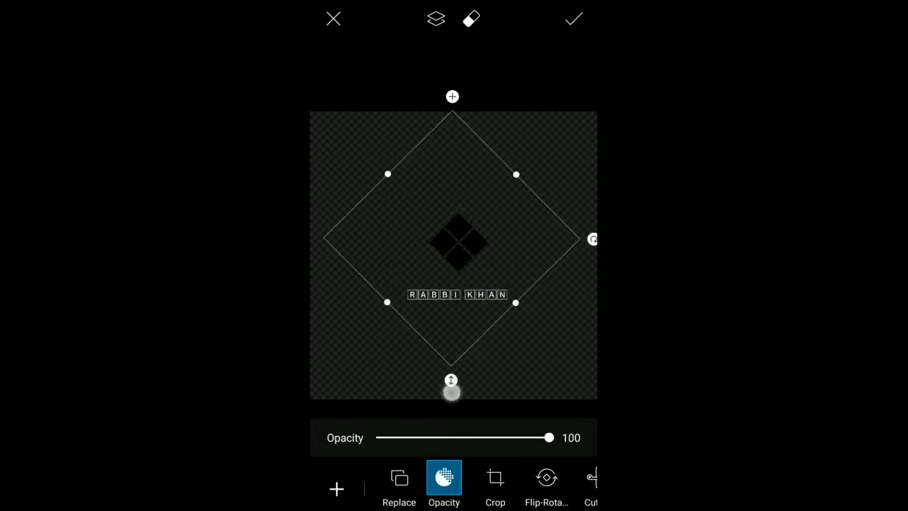
left_click_drag(449, 407, 452, 365)
left_click_drag(499, 243, 498, 248)
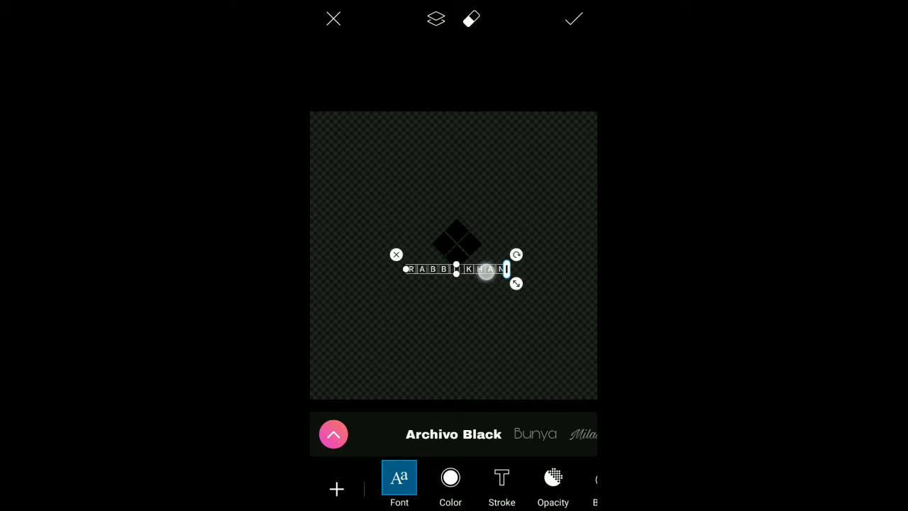
left_click_drag(484, 272, 483, 273)
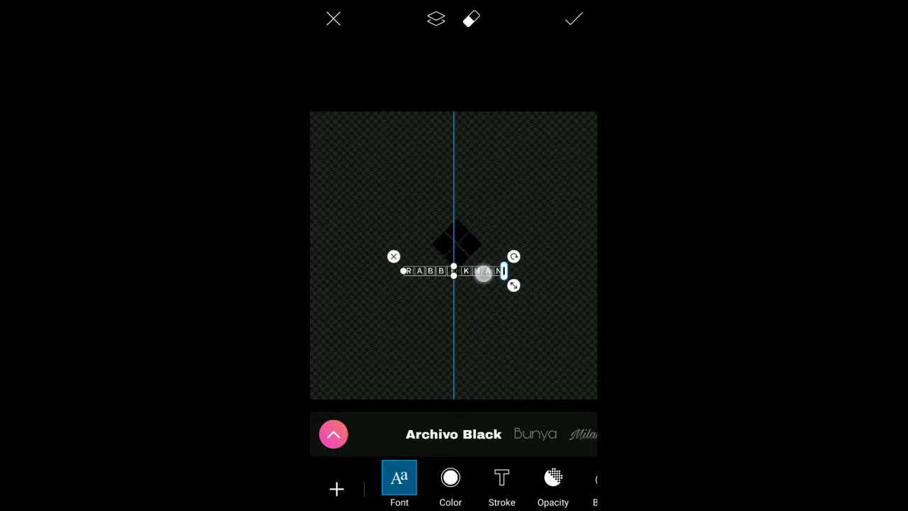
left_click(488, 267)
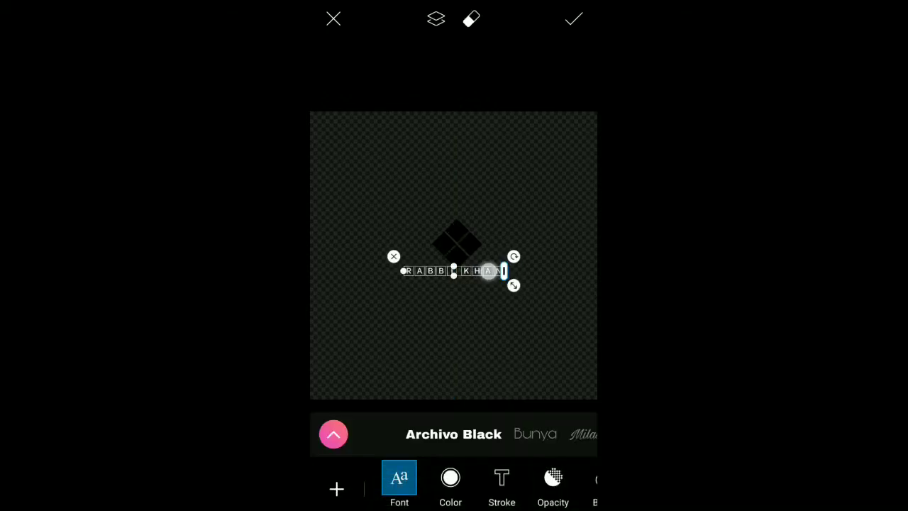
mouse_move(488, 279)
left_mouse_down()
mouse_move(482, 269)
mouse_move(548, 269)
left_mouse_up()
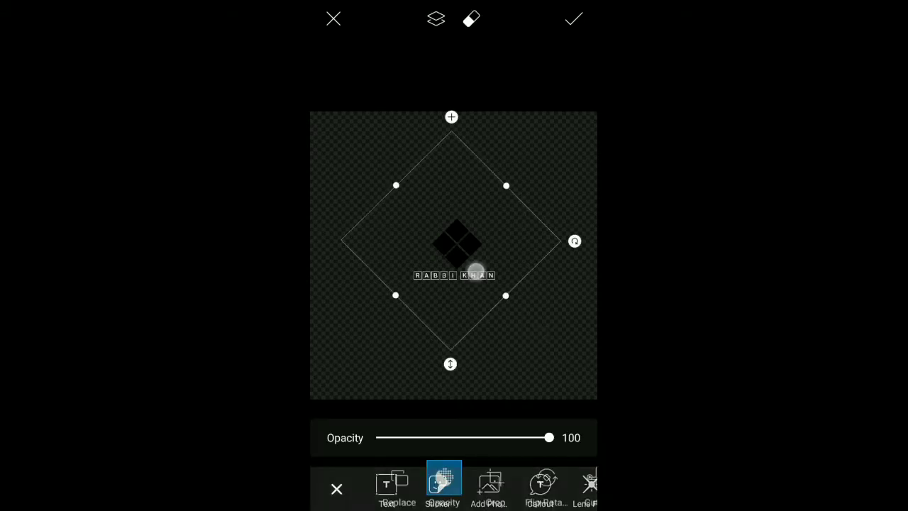
Nudge the name into place and add a new capitalised 'KF EDTI GALLERY' text
left_click(531, 340)
left_click(445, 275)
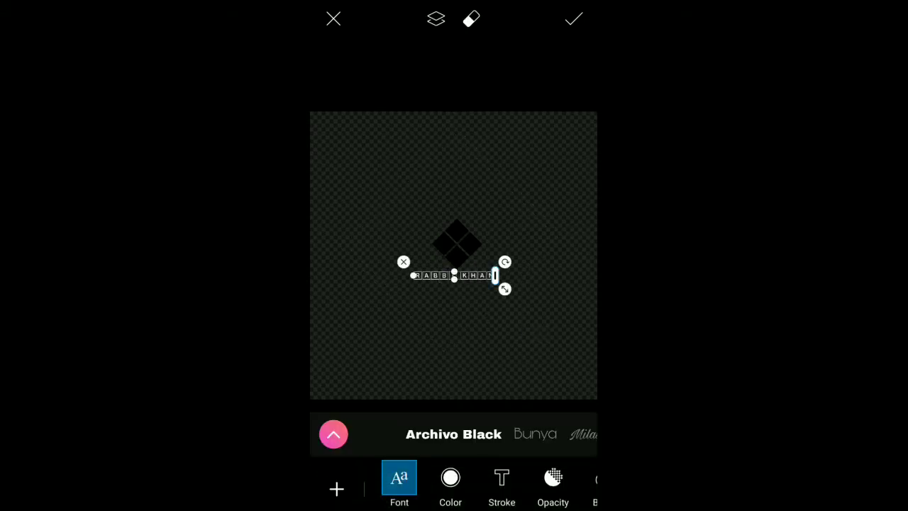
left_click_drag(476, 277, 478, 276)
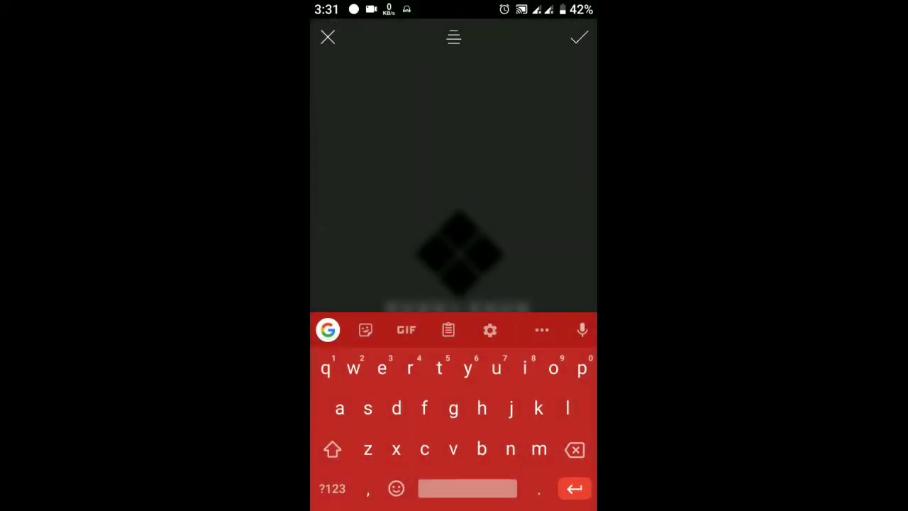
left_click(333, 449)
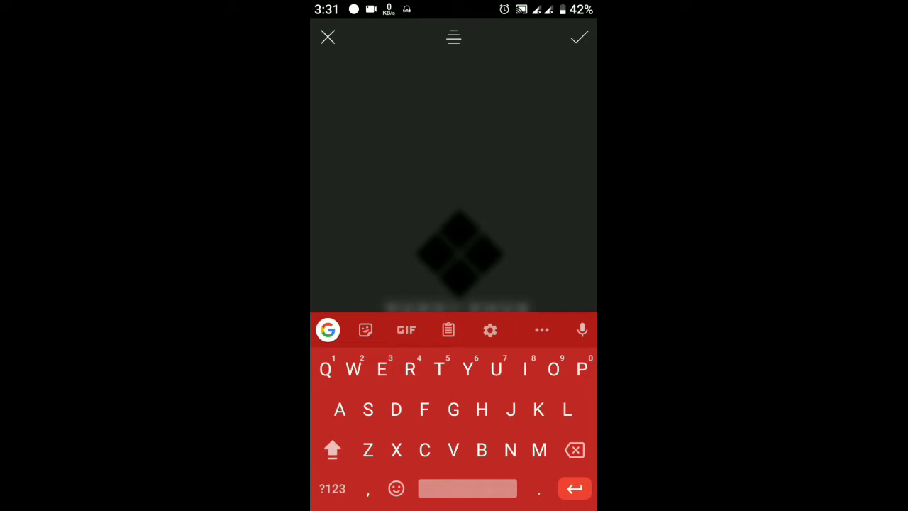
type("KF")
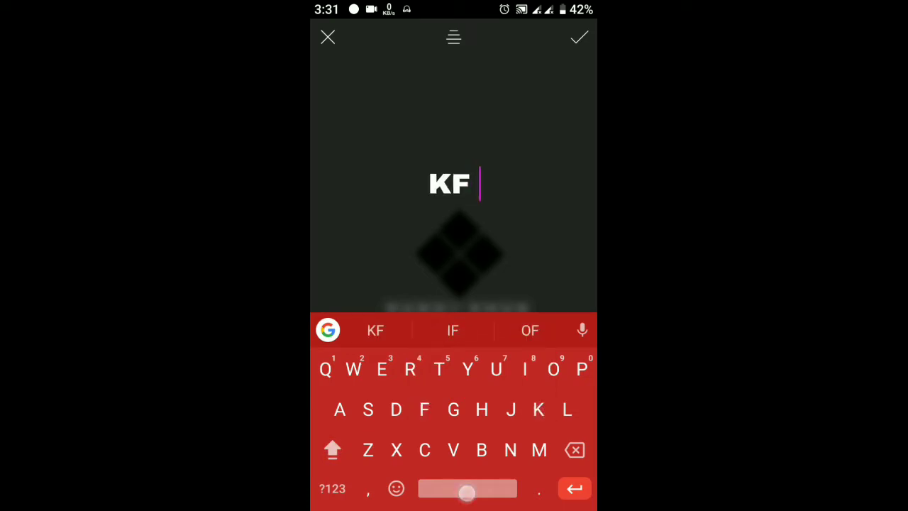
left_click(375, 331)
left_click(452, 330)
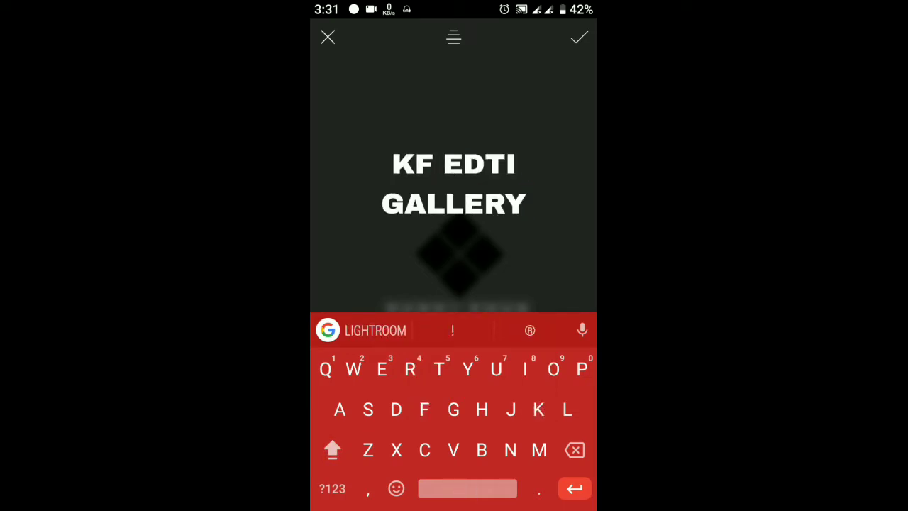
left_click(579, 38)
Fit KF EDTI GALLERY on one line and size it centred below the name
left_click_drag(499, 256, 572, 256)
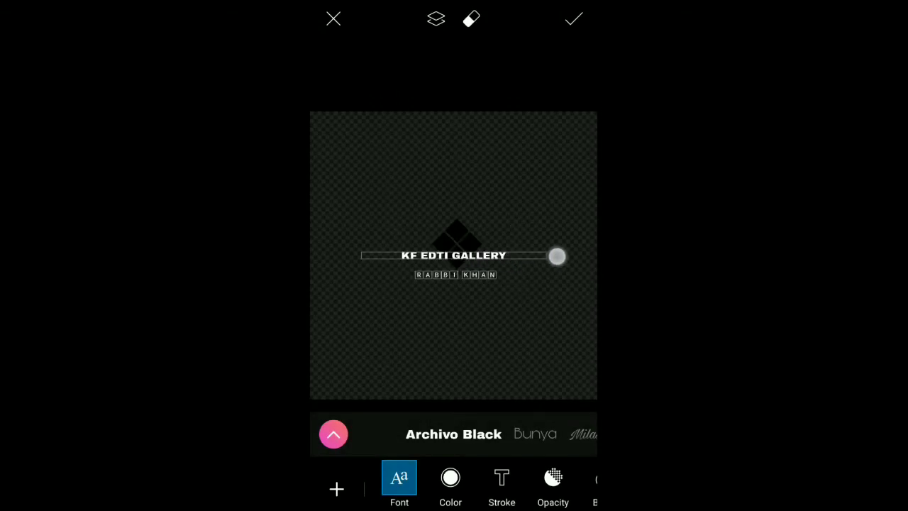
mouse_move(515, 268)
left_mouse_down()
mouse_move(549, 281)
mouse_move(510, 303)
mouse_move(536, 305)
mouse_move(499, 288)
left_mouse_up()
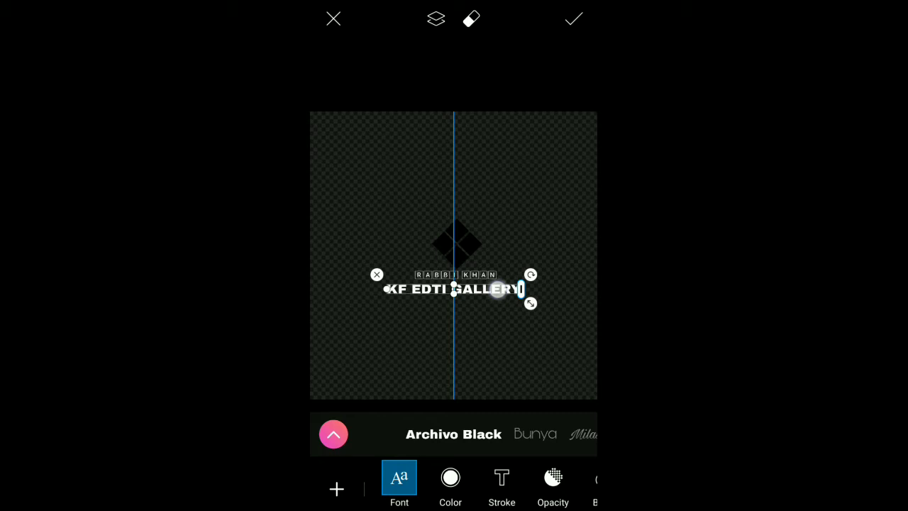
left_click_drag(499, 288, 524, 302)
left_click(528, 352)
left_click(528, 301)
Apply the downloaded NexaBold font to the KF EDTI GALLERY text
left_click(333, 434)
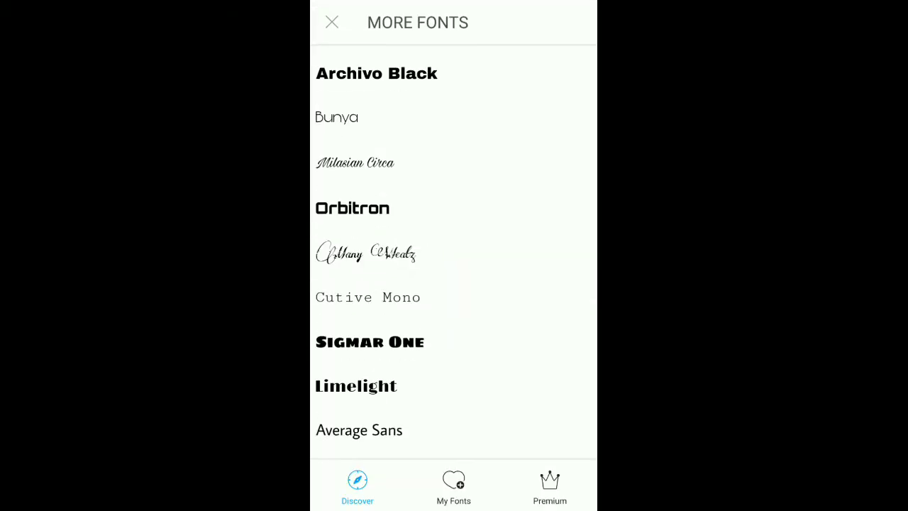
left_click(453, 486)
left_click(341, 111)
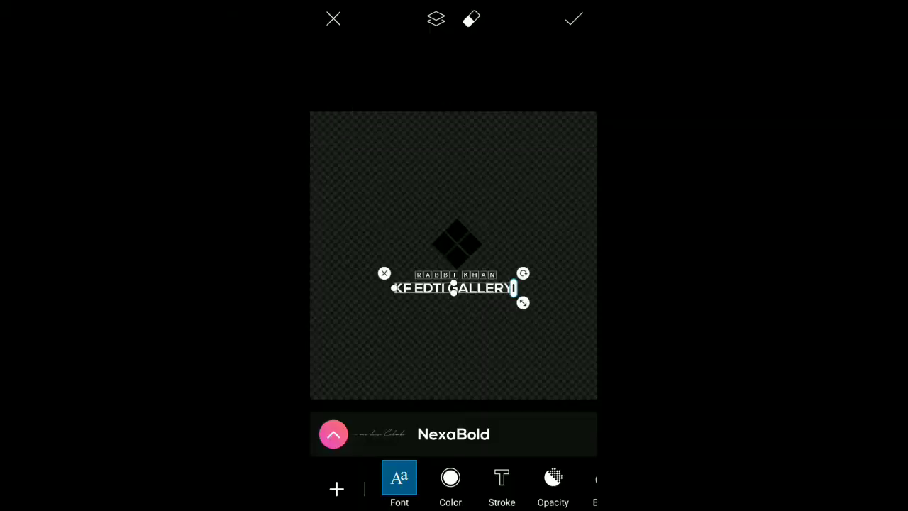
left_click(523, 359)
Nudge KF EDTI GALLERY slightly right and up, then deselect it
left_click(502, 289)
left_click_drag(494, 286, 500, 284)
left_click(526, 363)
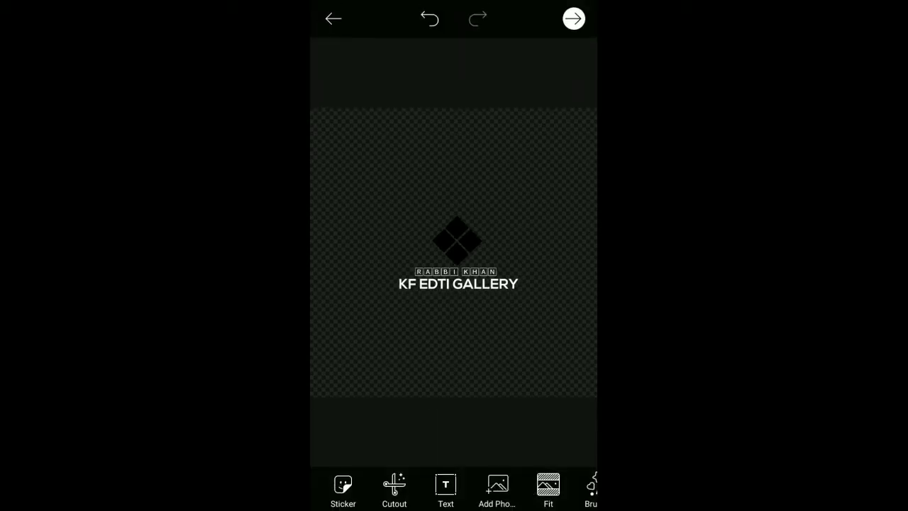
Save the diamond logo to the device, then browse all photos for the portrait
left_click(573, 18)
left_click(383, 486)
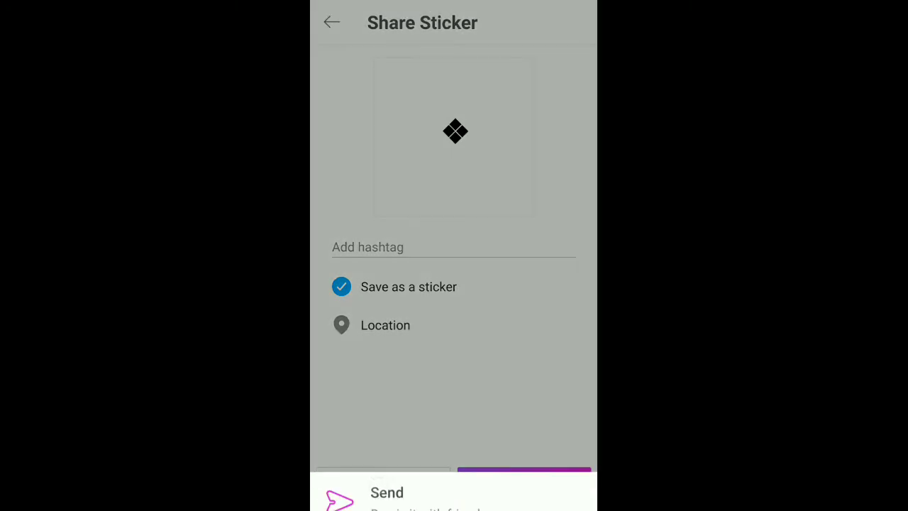
left_click(568, 21)
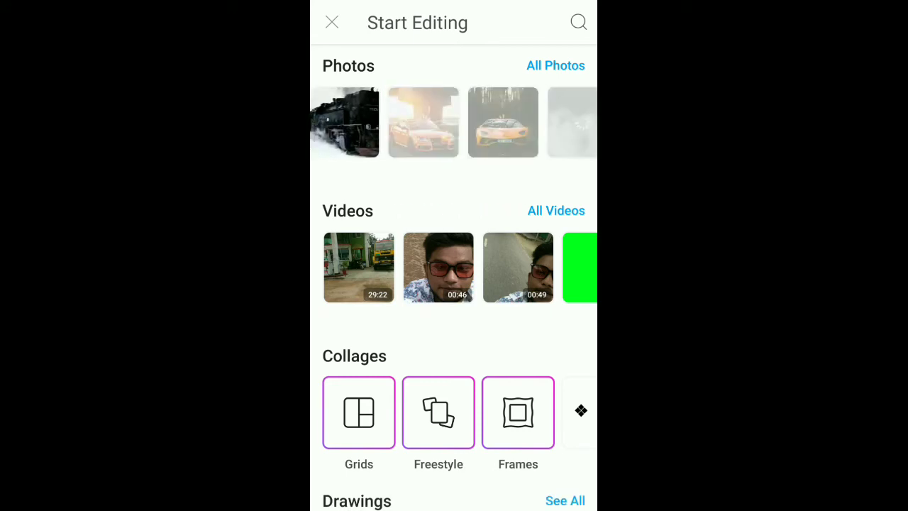
left_click(556, 65)
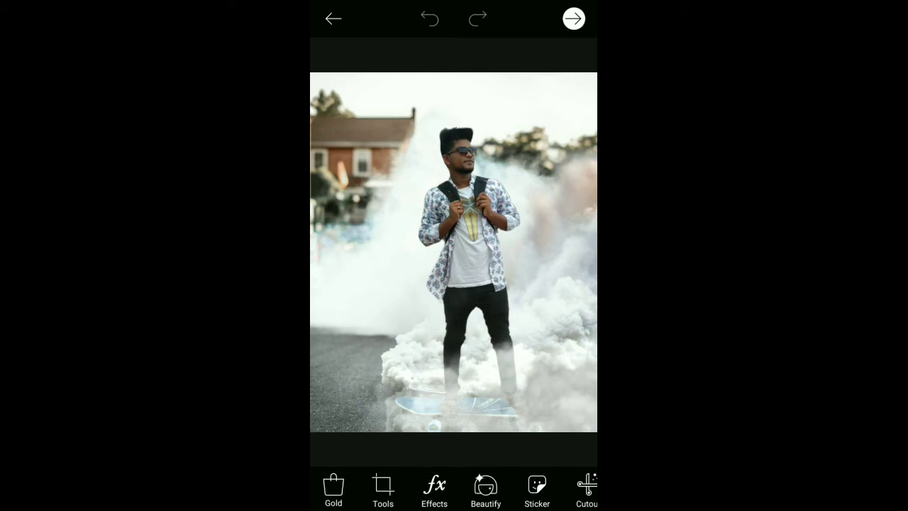
Add the diamond logo image to the smoky portrait and fix it at the lower left
left_click_drag(515, 490, 385, 496)
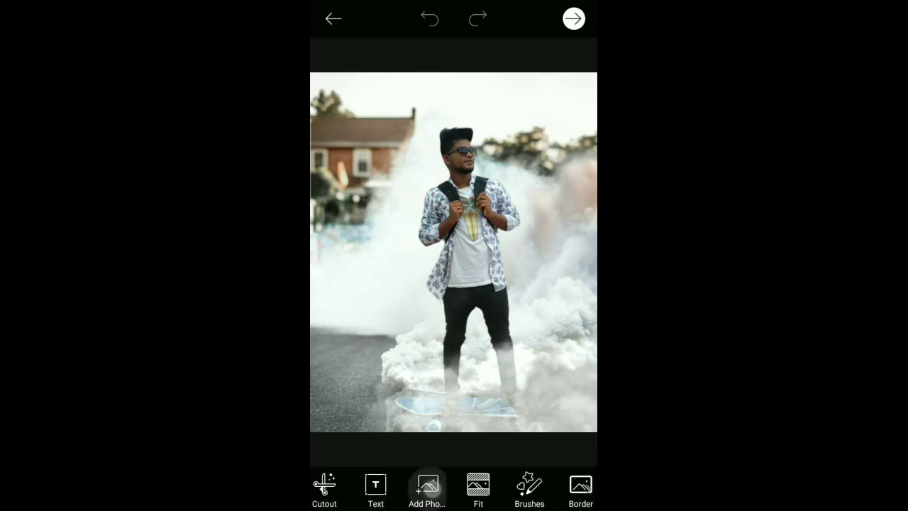
left_click(427, 485)
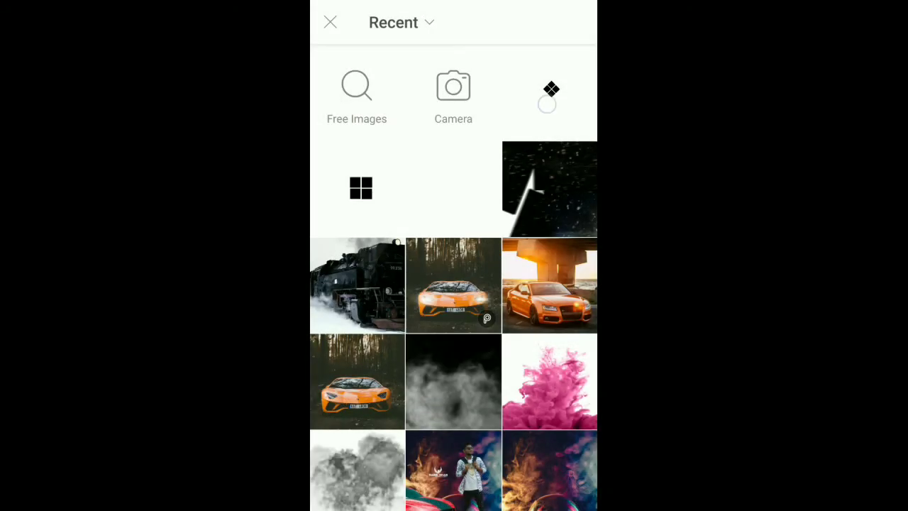
left_click(551, 89)
left_click(561, 13)
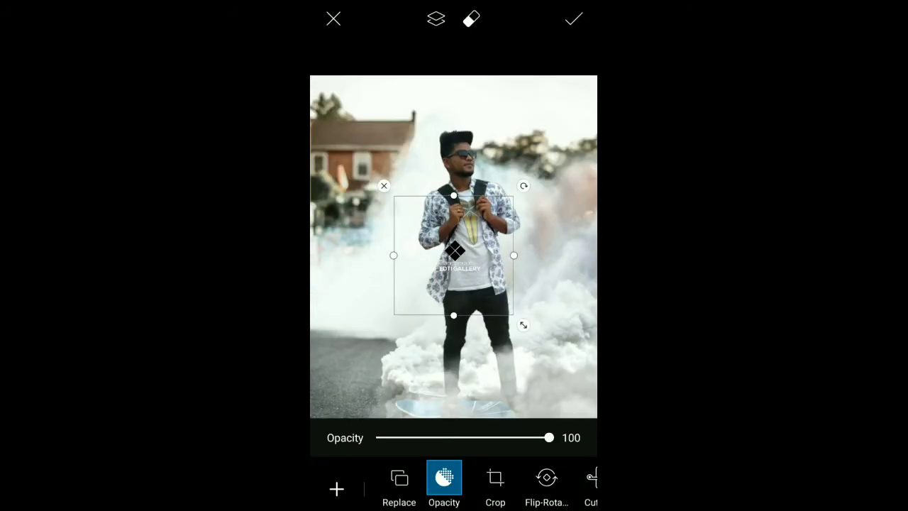
left_click_drag(456, 243, 347, 343)
left_click_drag(366, 385, 368, 380)
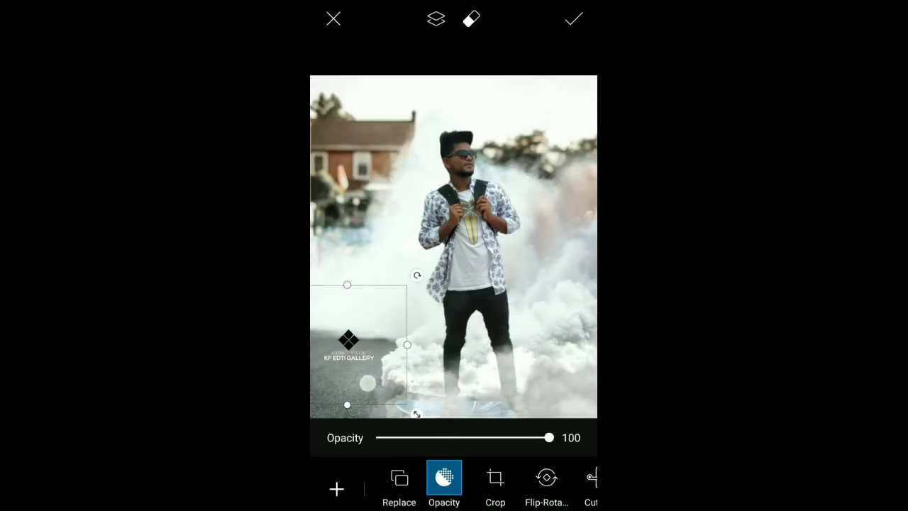
left_click(573, 19)
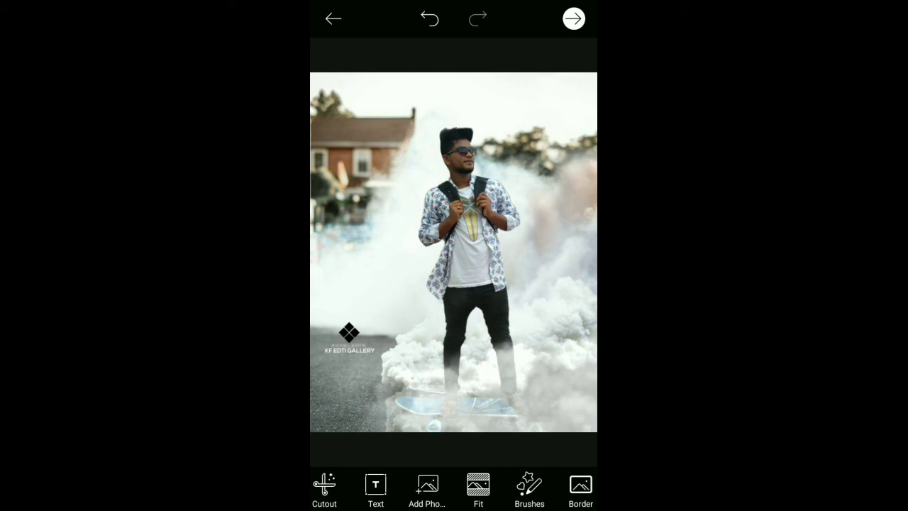
Save the watermarked portrait to the device and return to the PicsArt home feed
left_click(574, 18)
left_click(383, 486)
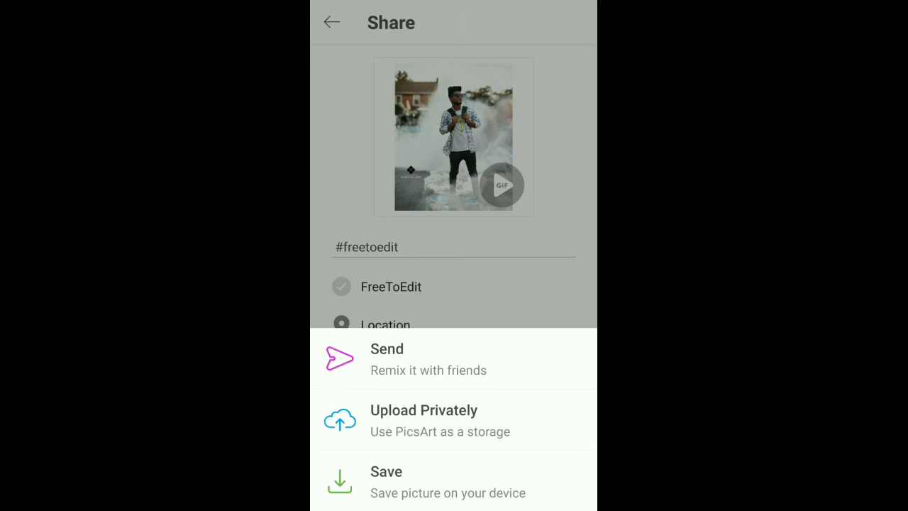
left_click(386, 482)
left_click(568, 21)
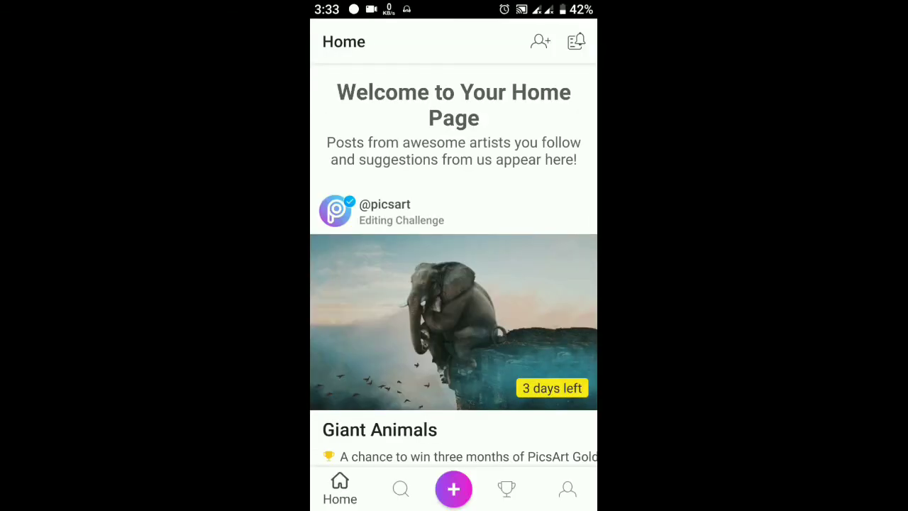